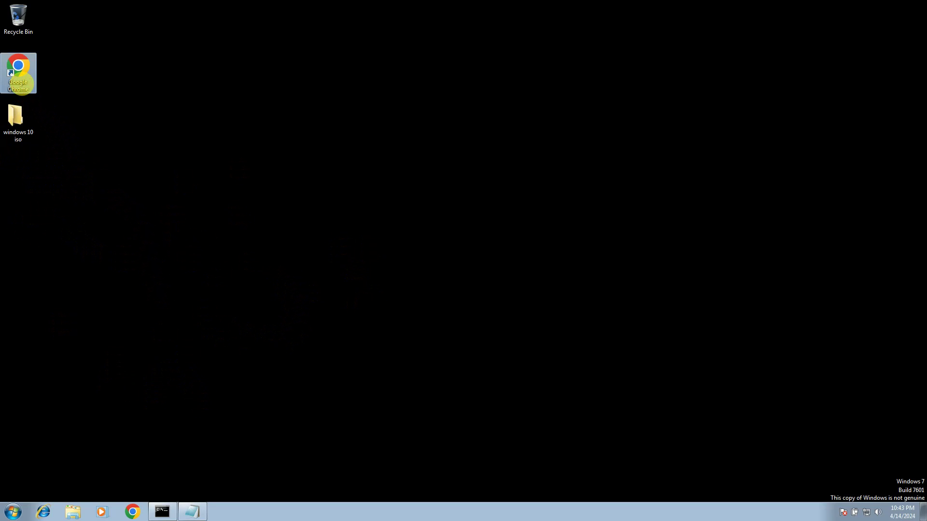
Launch Google Chrome from its desktop icon to a blank New Tab page.
{"action": "double_click", "coordinate": [21, 83]}
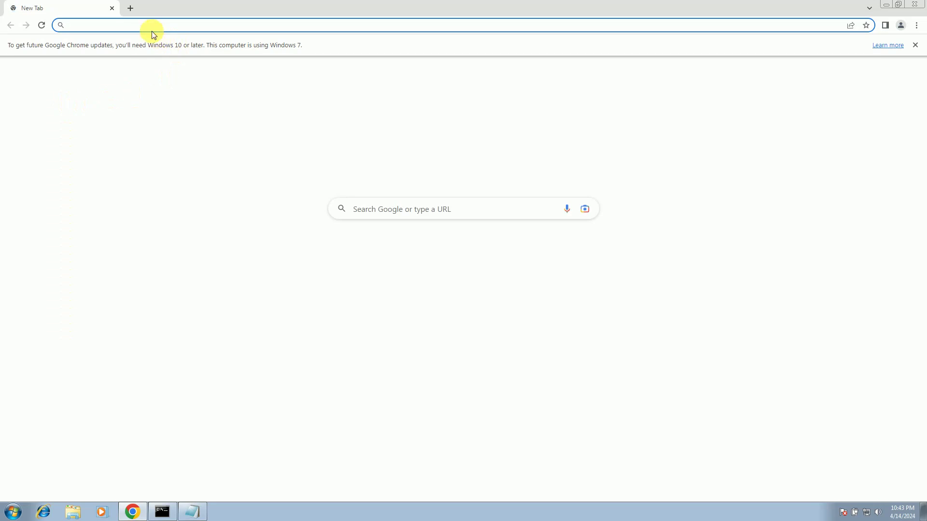
Search Google for 'windows 10 media creation tool' and open Microsoft's Download Windows 10 result.
{"action": "left_click", "coordinate": [149, 25]}
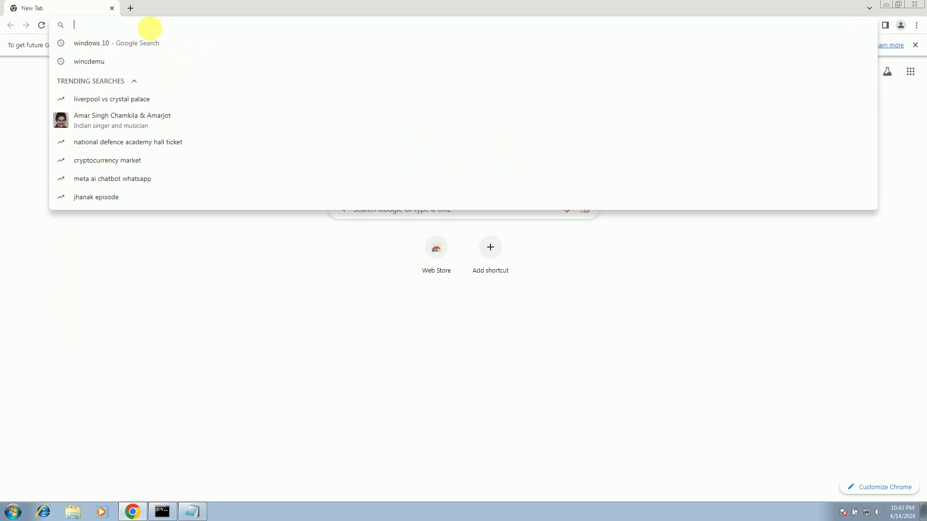
{"action": "type", "text": "windows 1"}
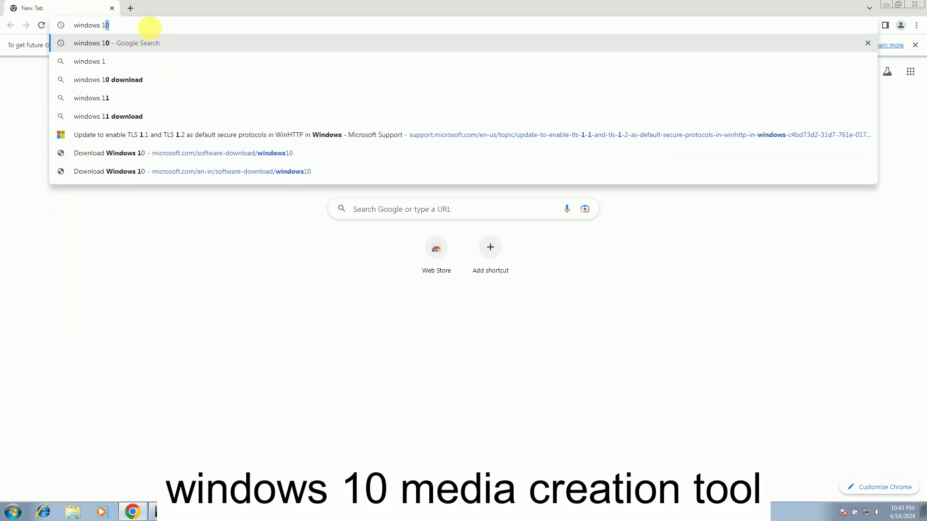
{"action": "type", "text": "0 mi"}
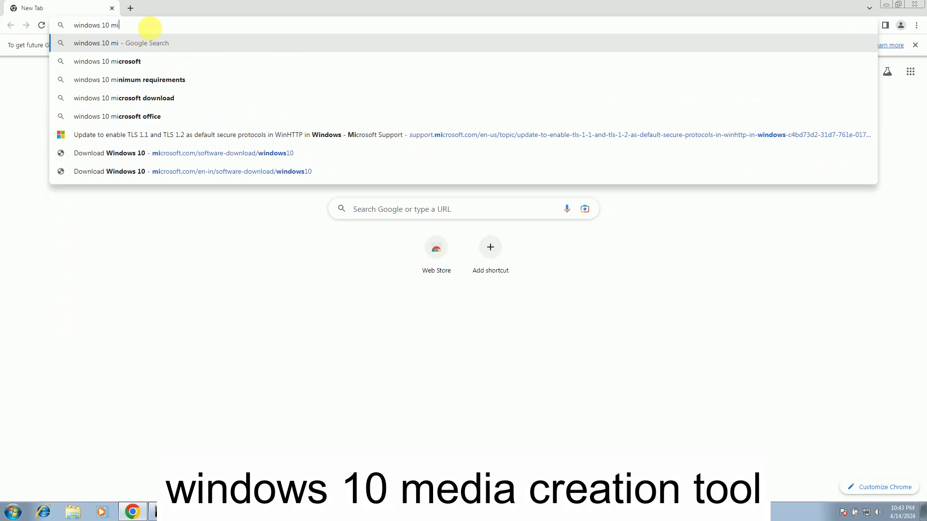
{"action": "type", "text": "de"}
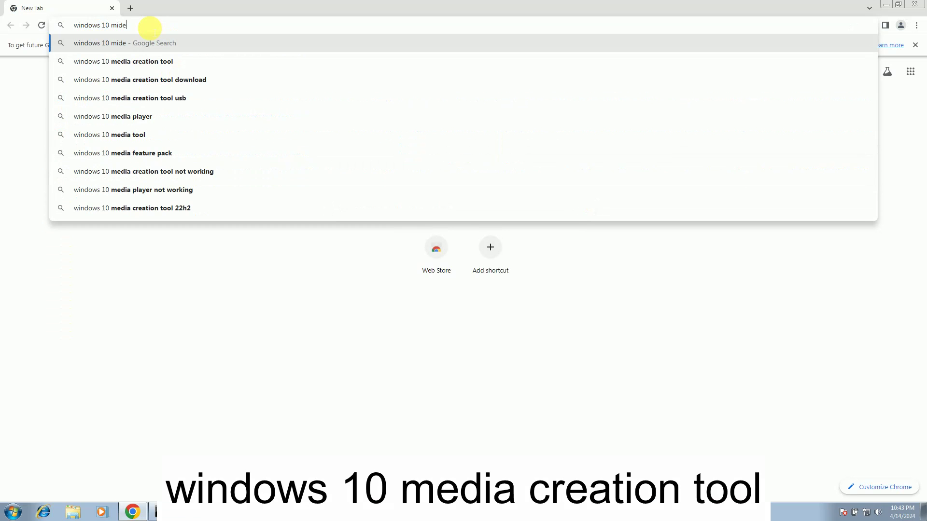
{"action": "key", "text": "Down"}
{"action": "key", "text": "Return"}
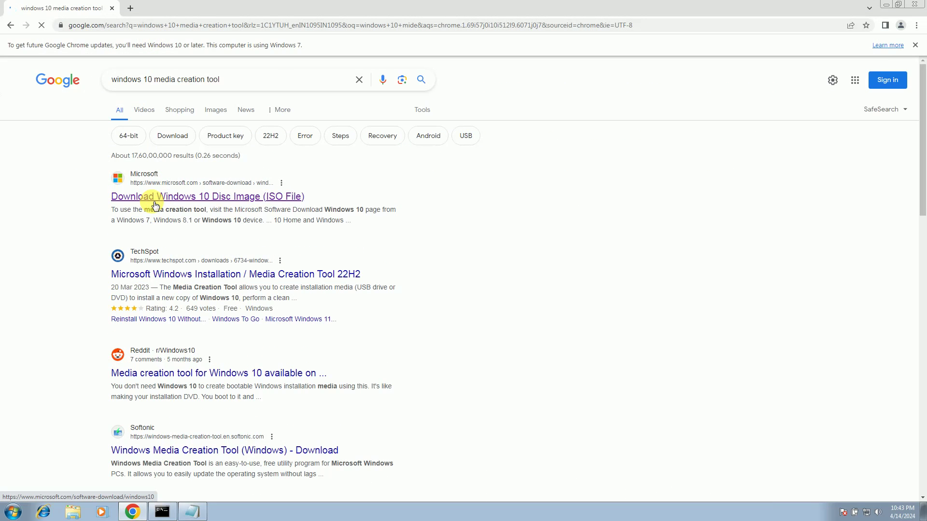
{"action": "left_click", "coordinate": [155, 203]}
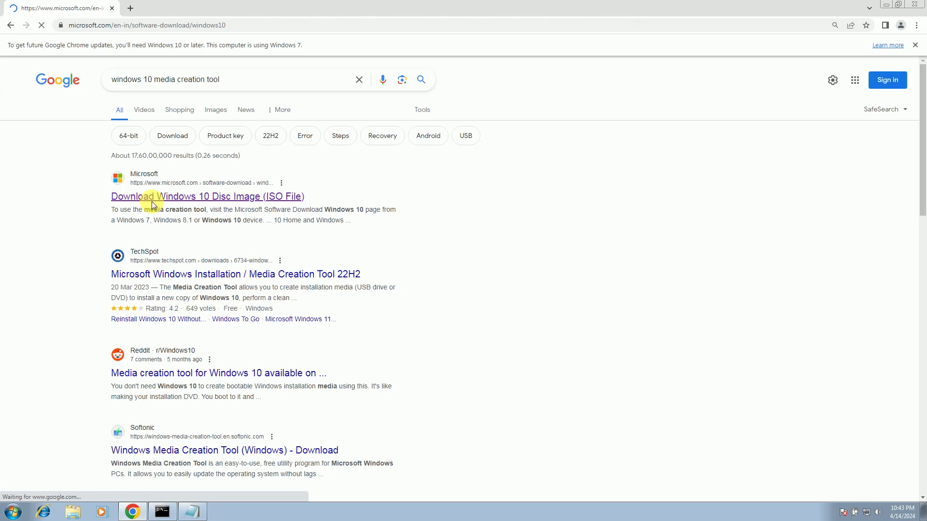
Download MediaCreationTool.exe with 'Download tool now', then exit Chrome despite the download warning.
{"action": "scroll", "coordinate": [111, 354], "scroll_direction": "down", "scroll_amount": 2}
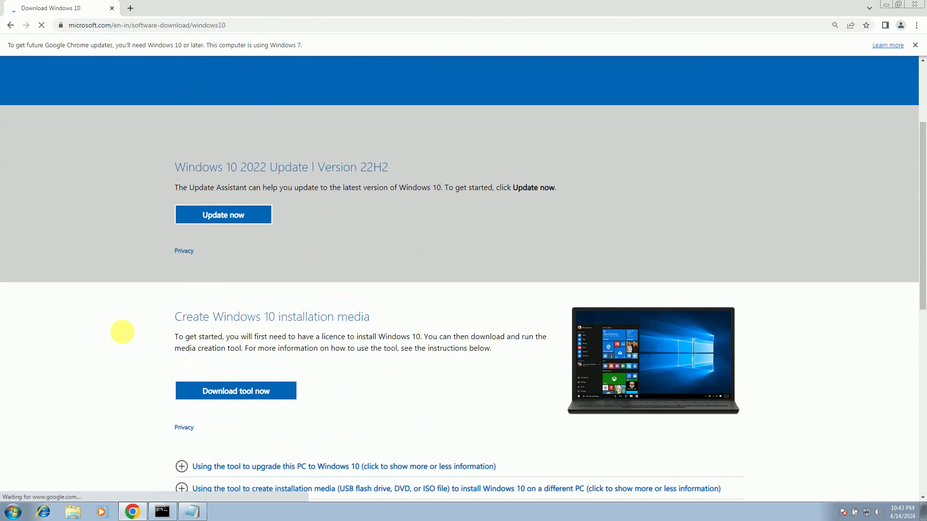
{"action": "scroll", "coordinate": [217, 349], "scroll_direction": "down", "scroll_amount": 1}
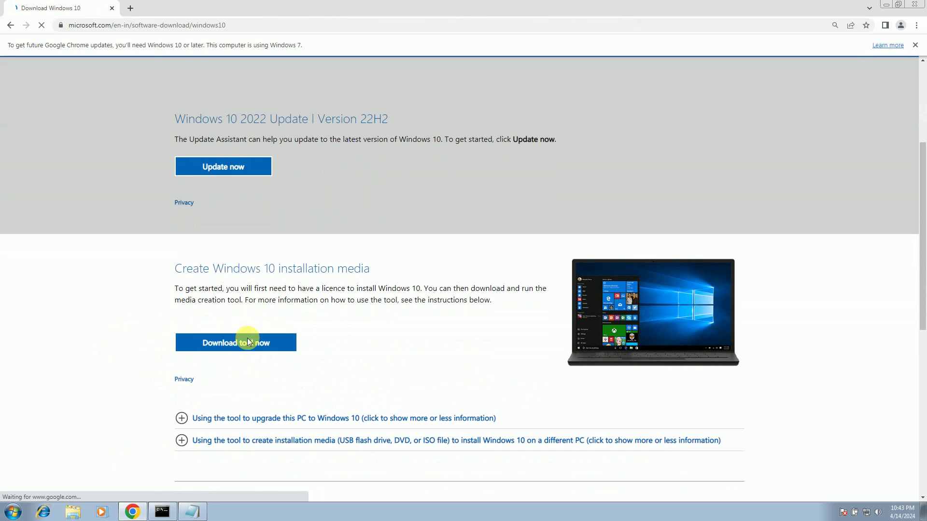
{"action": "left_click", "coordinate": [237, 346]}
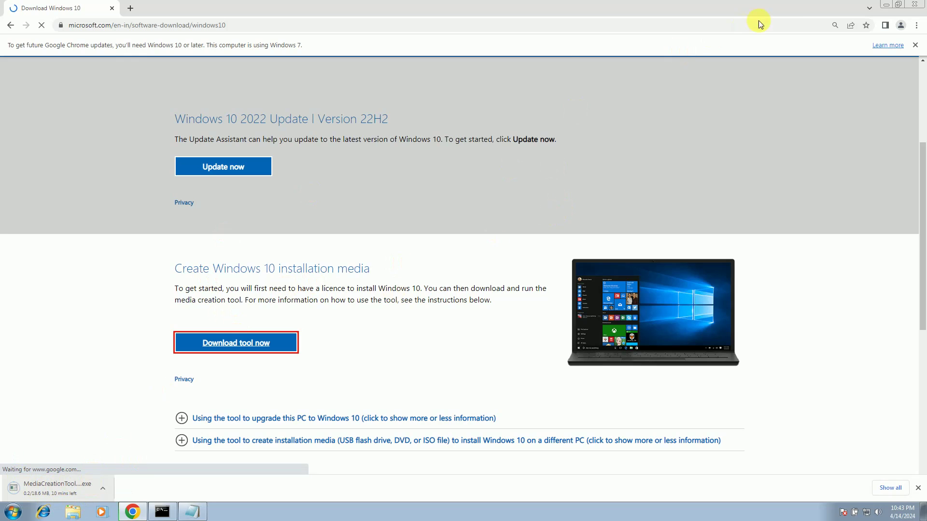
{"action": "left_click", "coordinate": [913, 5]}
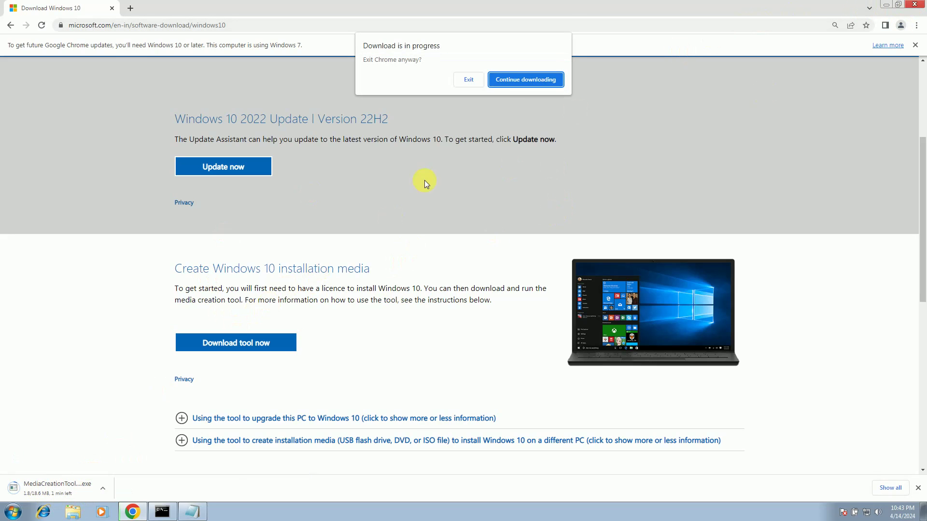
{"action": "left_click", "coordinate": [475, 83]}
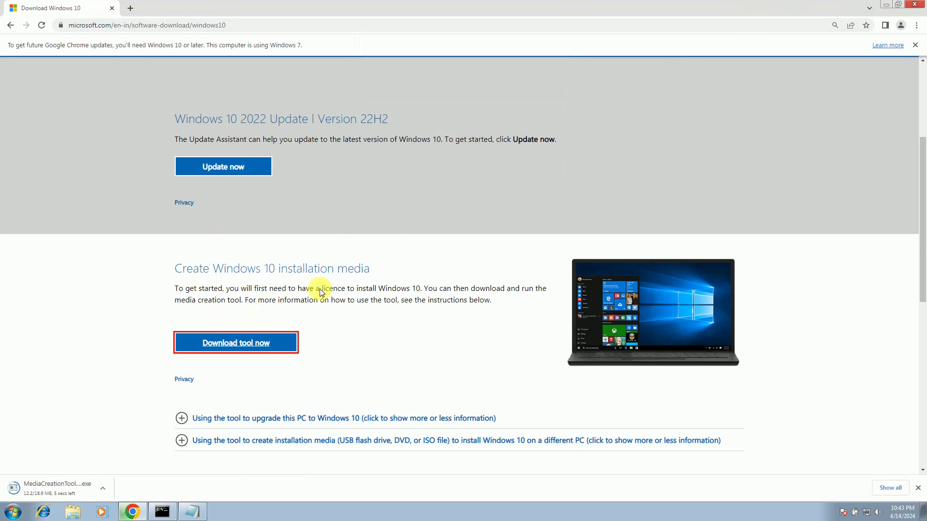
Unblock MediaCreationTool22H2 in Downloads through its Properties, then run it as administrator.
{"action": "left_click", "coordinate": [73, 511]}
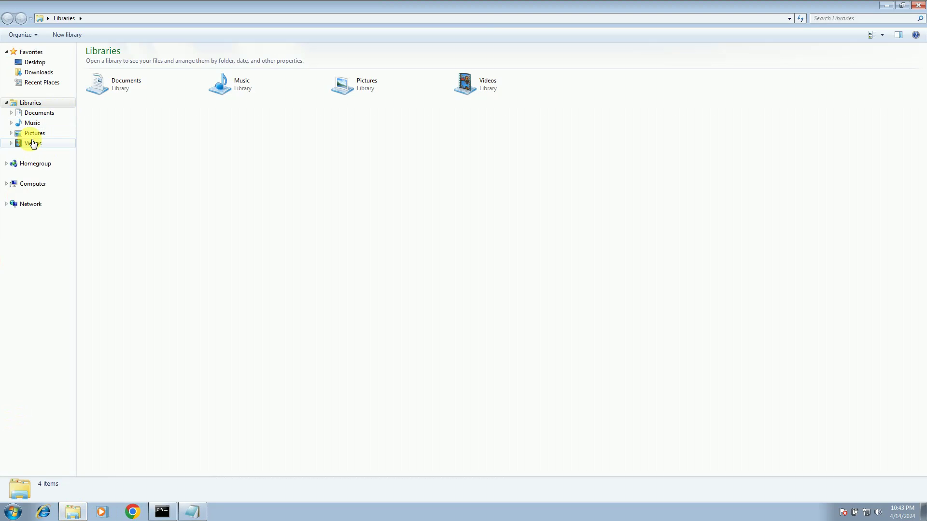
{"action": "left_click", "coordinate": [39, 76]}
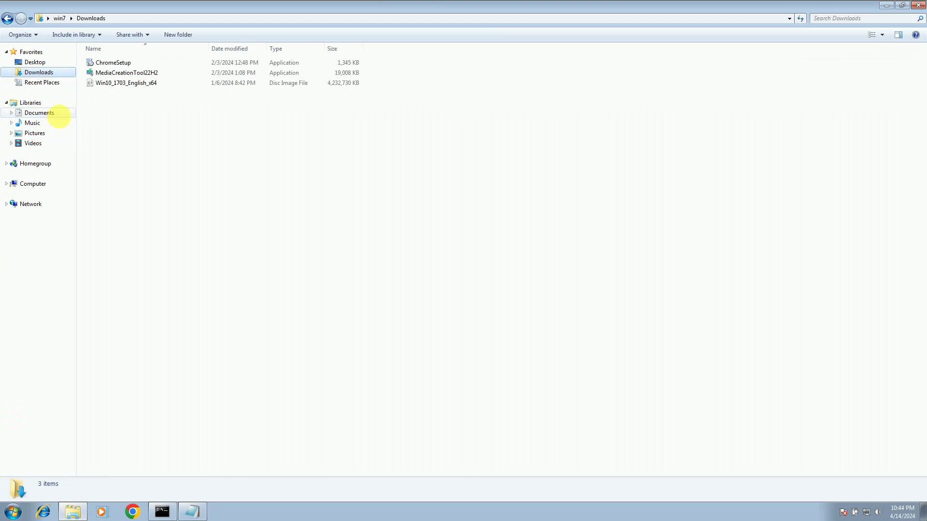
{"action": "left_click", "coordinate": [115, 76]}
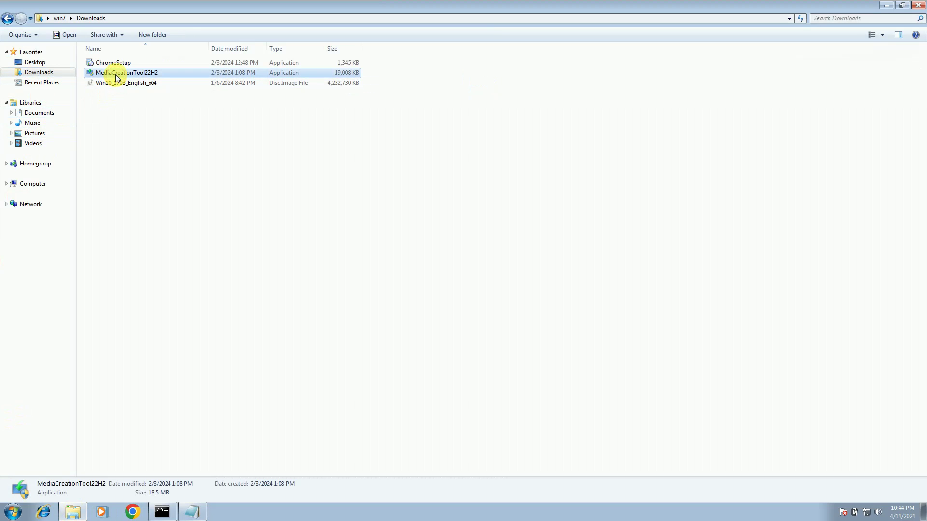
{"action": "right_click", "coordinate": [119, 73]}
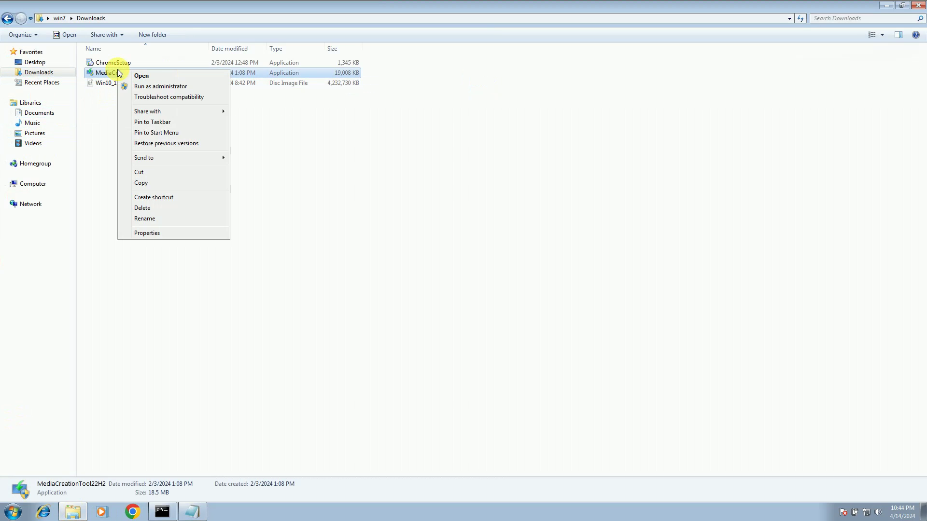
{"action": "left_click", "coordinate": [147, 232]}
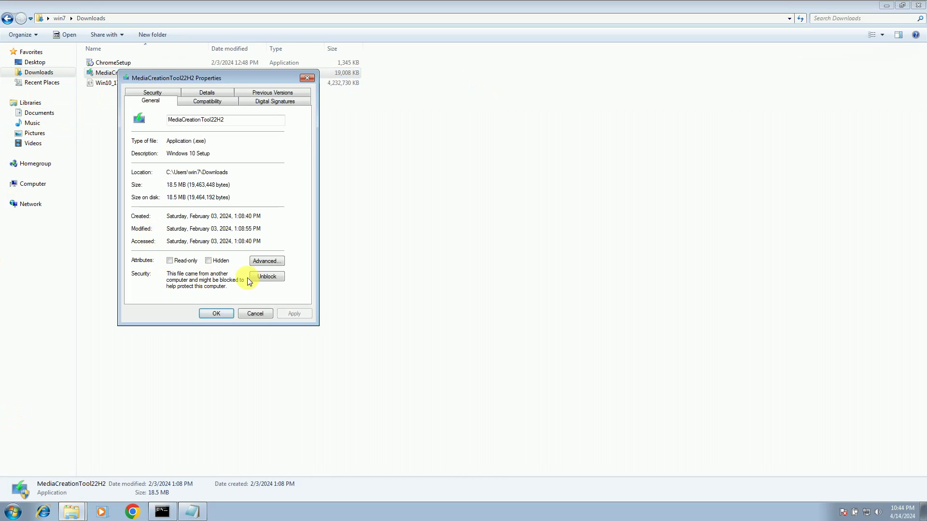
{"action": "left_click", "coordinate": [270, 276]}
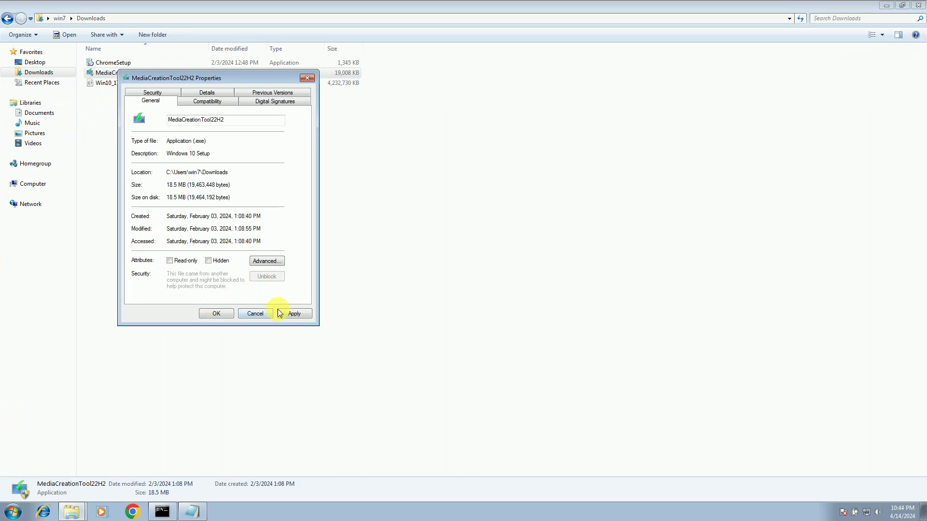
{"action": "left_click", "coordinate": [277, 313]}
{"action": "left_click", "coordinate": [215, 314]}
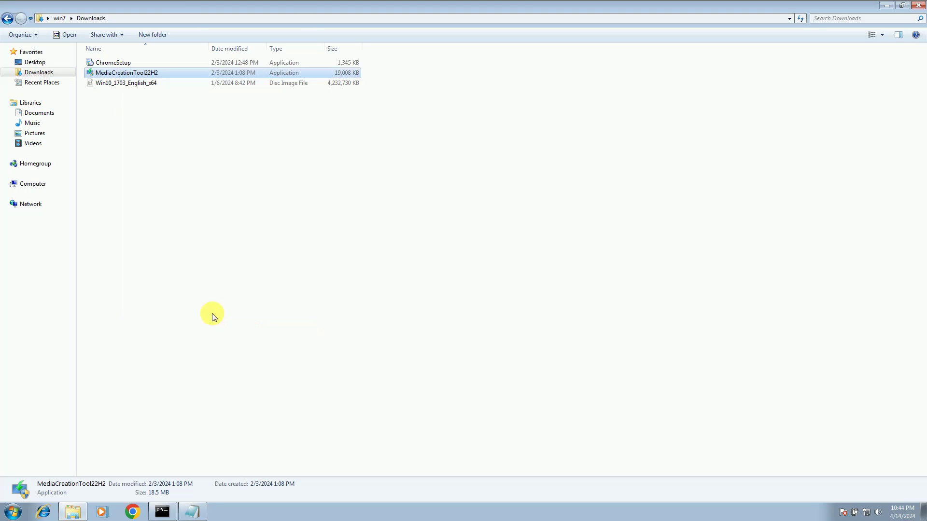
{"action": "right_click", "coordinate": [159, 75]}
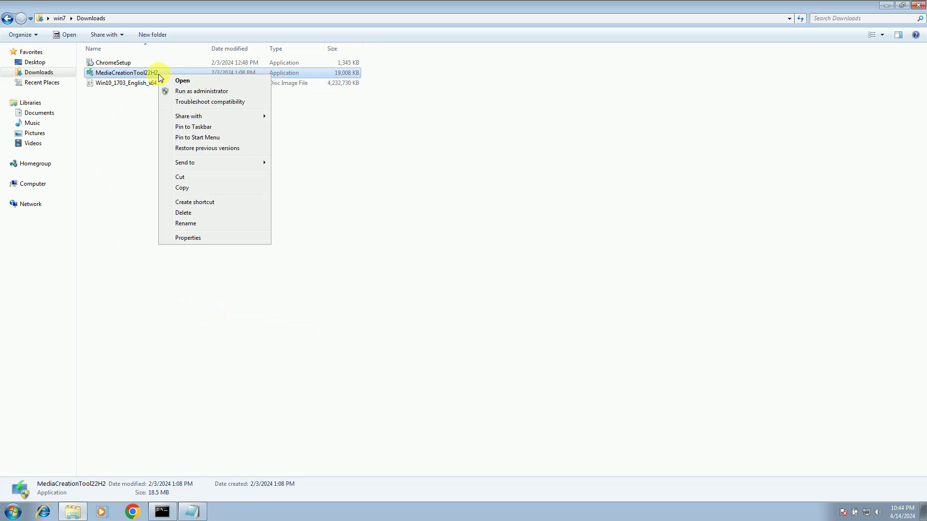
{"action": "left_click", "coordinate": [202, 91]}
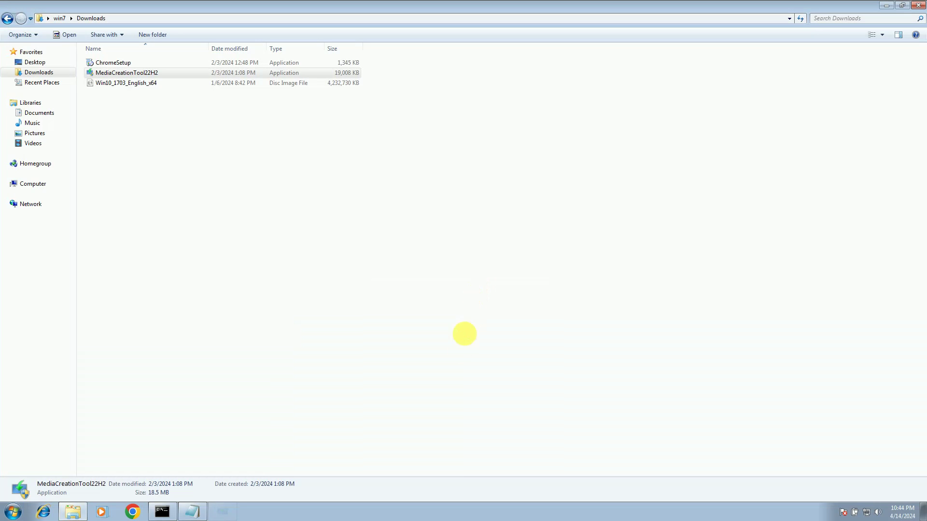
Minimize the Explorer window so the Windows 7 desktop shows.
{"action": "left_click", "coordinate": [889, 6]}
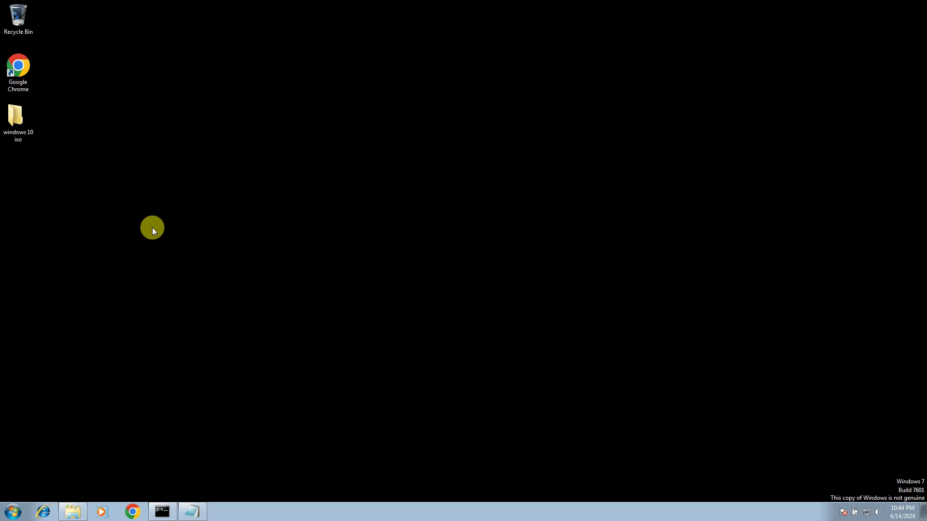
Restore Notepad, select the generic key line, and minimize Notepad again.
{"action": "left_click", "coordinate": [196, 511]}
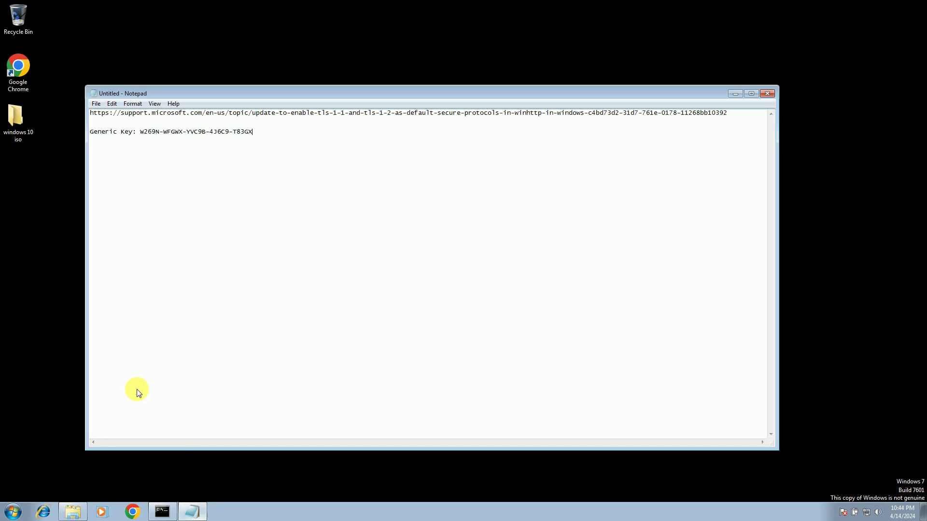
{"action": "left_click_drag", "start_coordinate": [256, 133], "coordinate": [70, 139]}
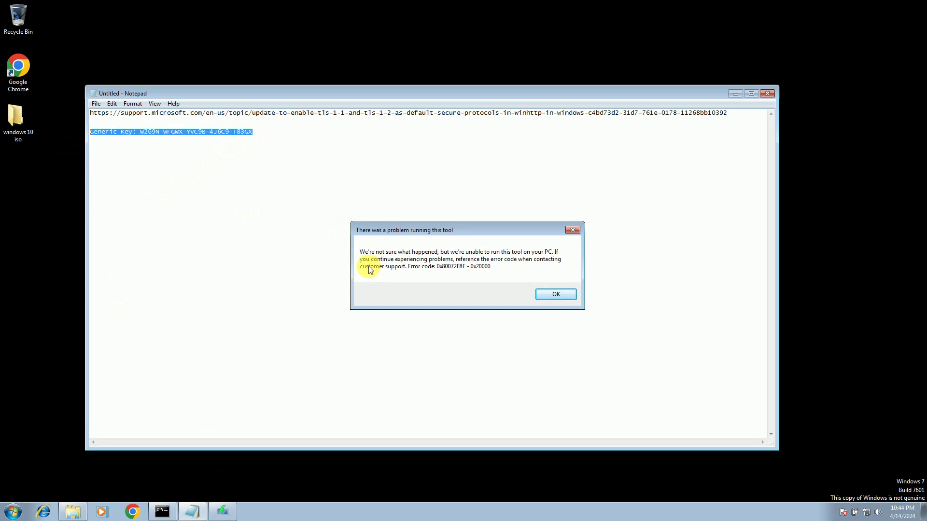
{"action": "left_click", "coordinate": [735, 94]}
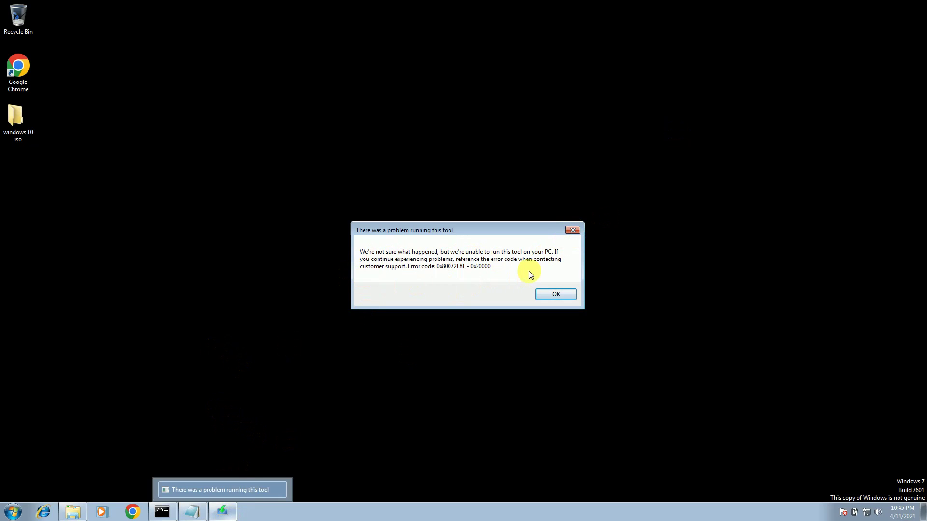
Dismiss the 0x80072F8F error, select the TLS support URL in Notepad, and launch Chrome.
{"action": "left_click", "coordinate": [572, 230]}
{"action": "left_click", "coordinate": [192, 512]}
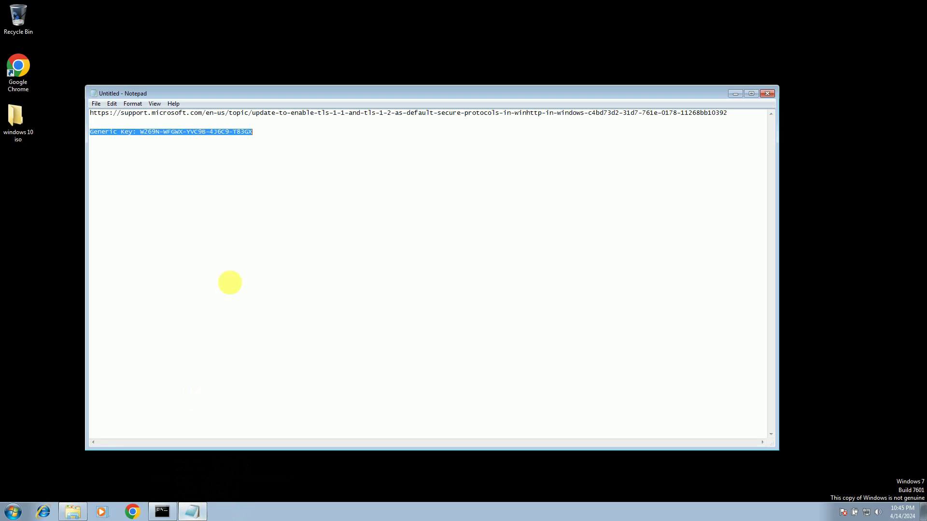
{"action": "left_click_drag", "start_coordinate": [727, 114], "coordinate": [20, 111]}
{"action": "key", "text": "ctrl+c"}
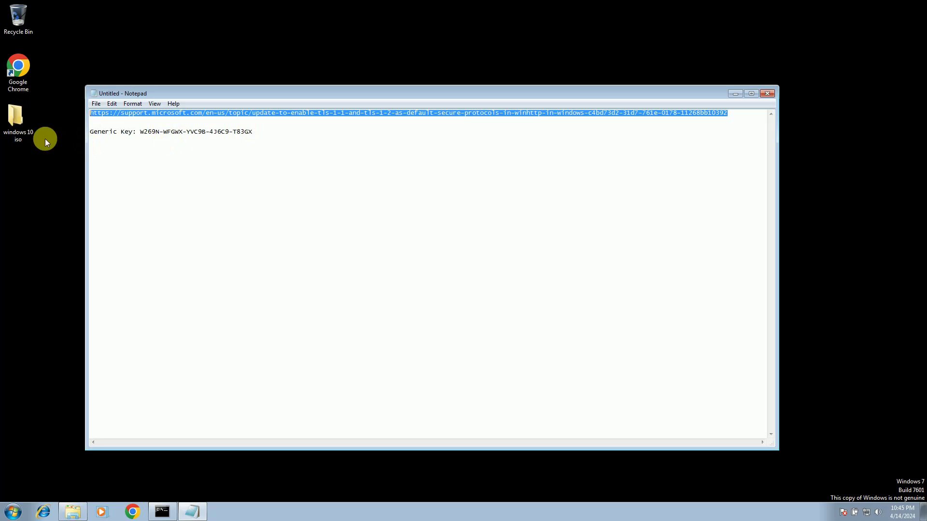
{"action": "left_click", "coordinate": [12, 77]}
{"action": "double_click", "coordinate": [12, 77]}
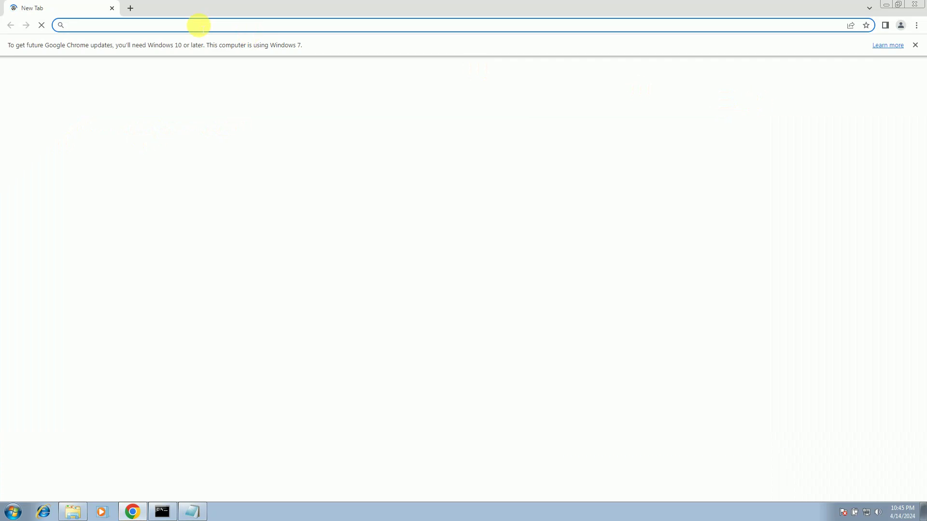
Paste the TLS support URL into the address bar and load the WinHTTP update article.
{"action": "left_click", "coordinate": [199, 25]}
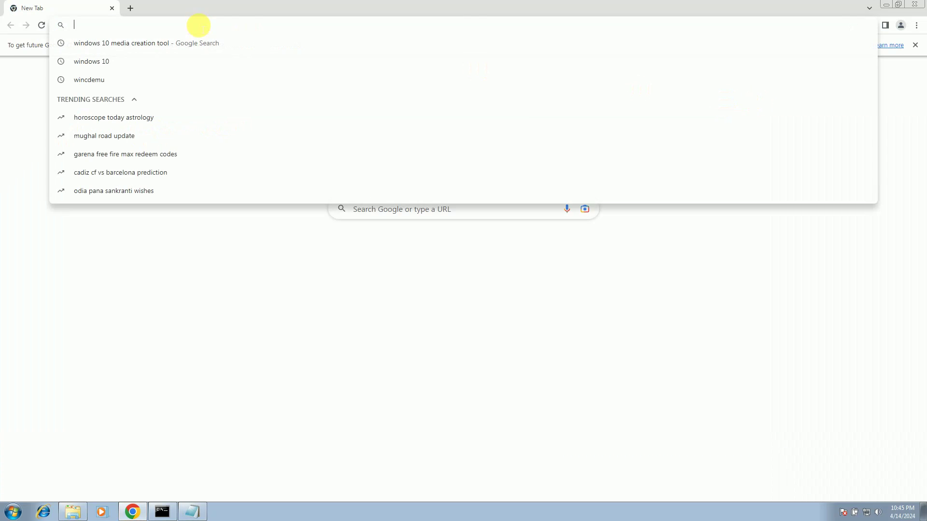
{"action": "key", "text": "ctrl+v"}
{"action": "key", "text": "Return"}
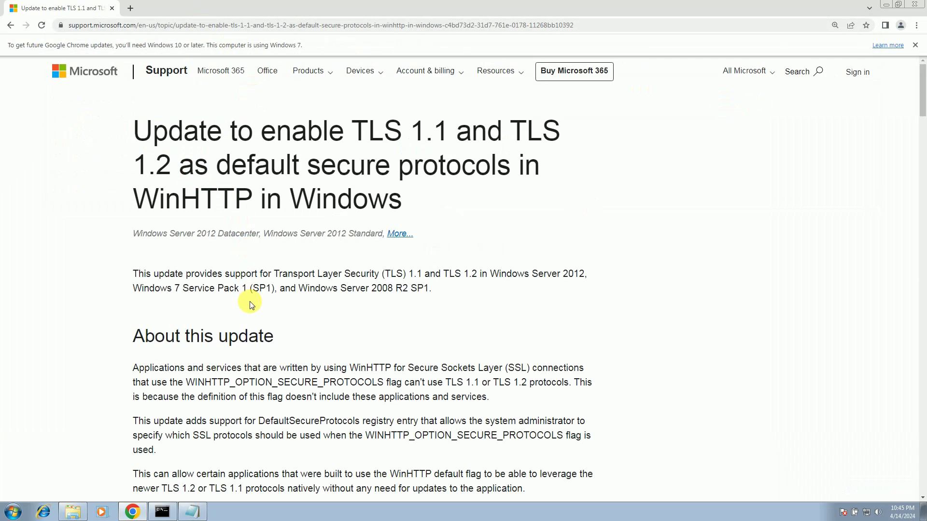
Open the Microsoft Update Catalog link and jump to the article's Easy fix section.
{"action": "scroll", "coordinate": [250, 304], "scroll_direction": "down", "scroll_amount": 2}
{"action": "scroll", "coordinate": [250, 304], "scroll_direction": "down", "scroll_amount": 4}
{"action": "scroll", "coordinate": [250, 302], "scroll_direction": "down", "scroll_amount": 5}
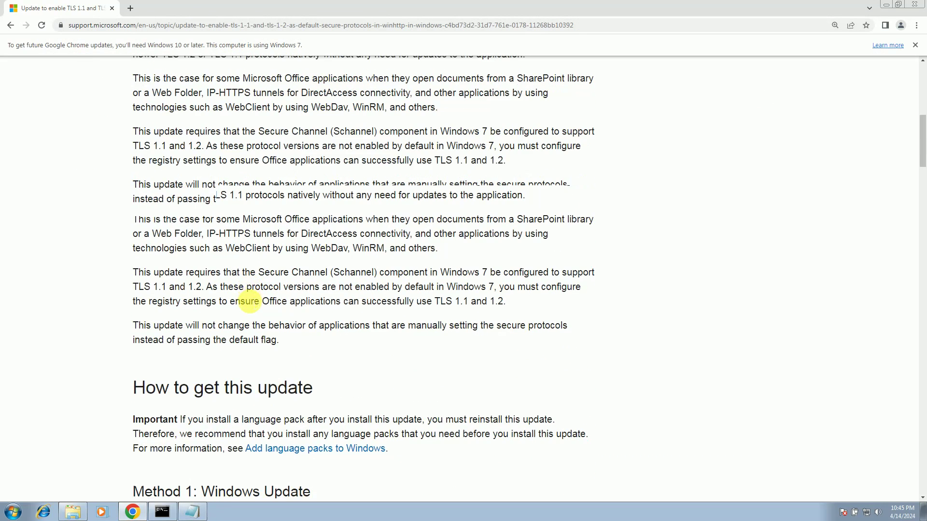
{"action": "scroll", "coordinate": [250, 302], "scroll_direction": "down", "scroll_amount": 4}
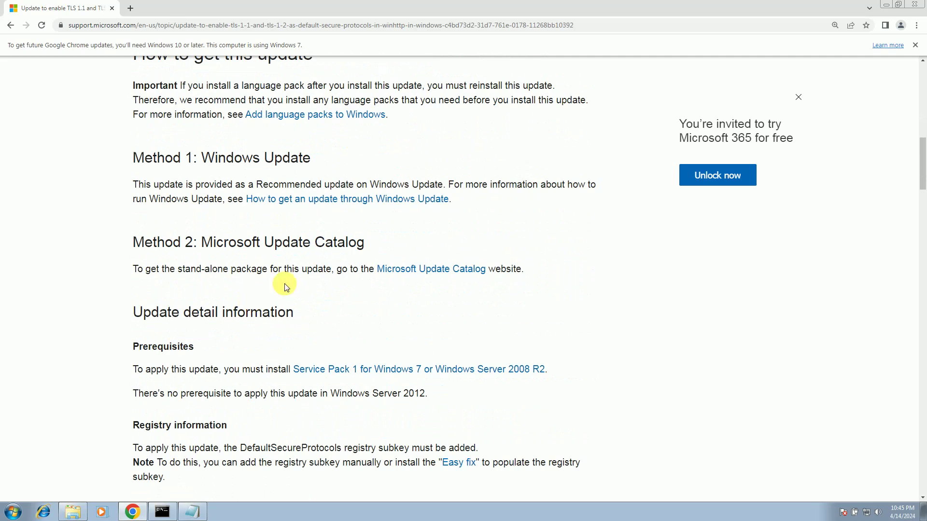
{"action": "left_click", "coordinate": [431, 274]}
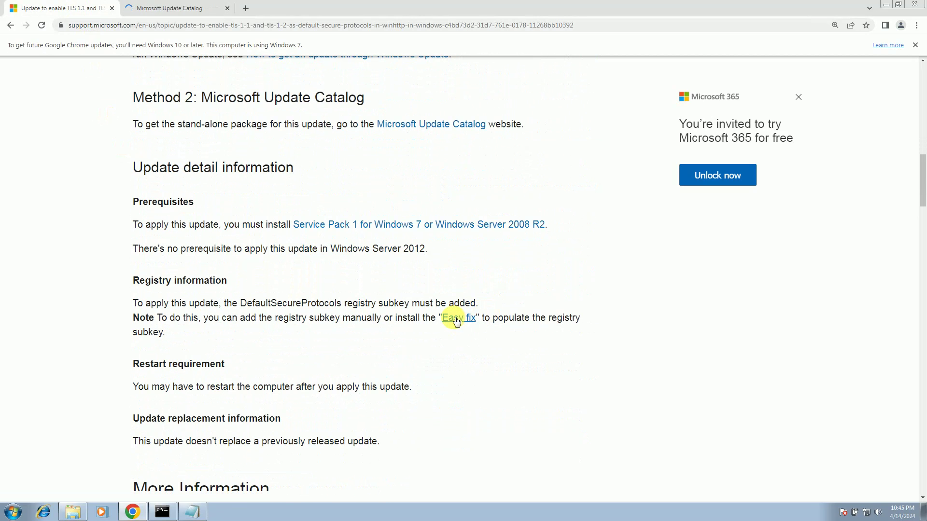
{"action": "left_click", "coordinate": [456, 320]}
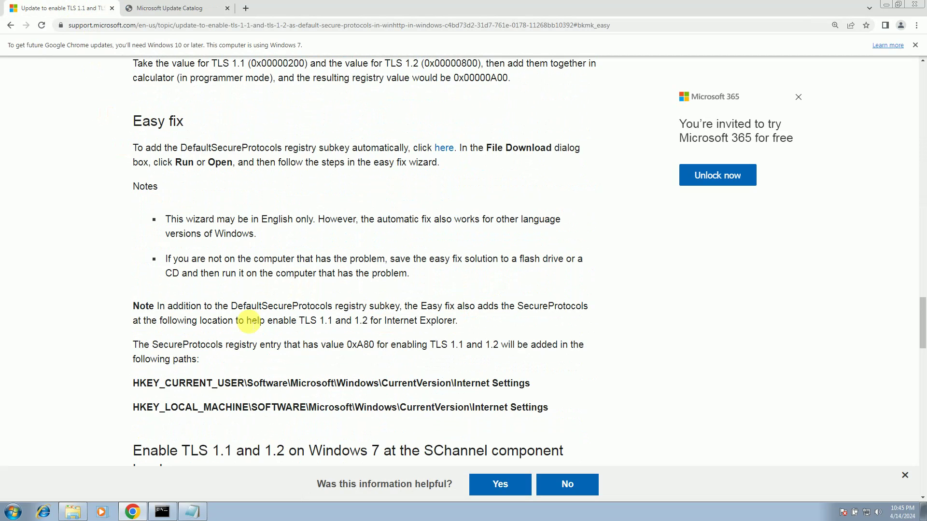
Download the Easy fix installer and the Windows 7 x64 KB3140245 .msu update.
{"action": "left_click", "coordinate": [444, 148]}
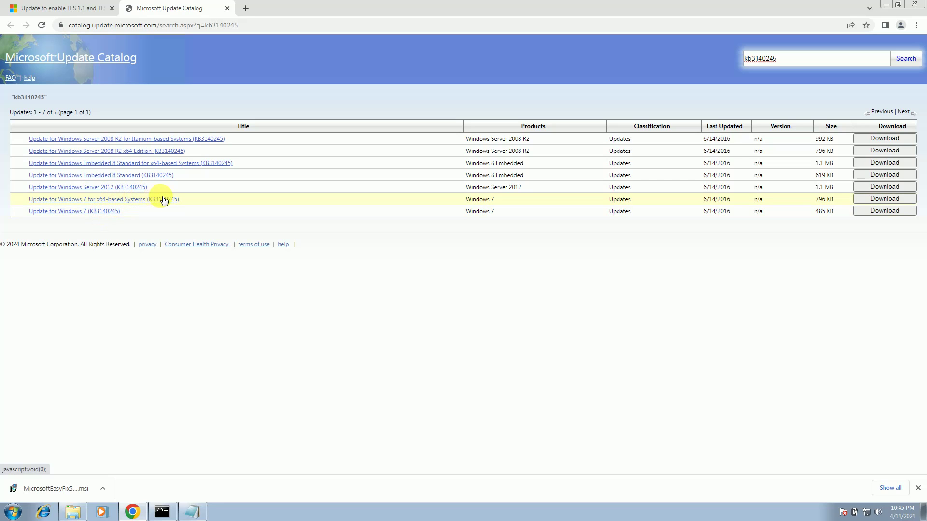
{"action": "left_click", "coordinate": [881, 199]}
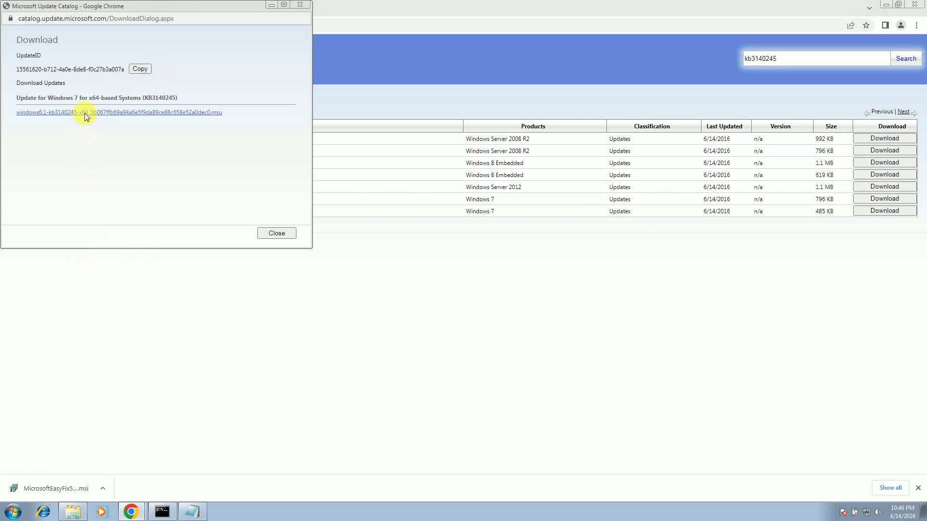
{"action": "left_click", "coordinate": [85, 113]}
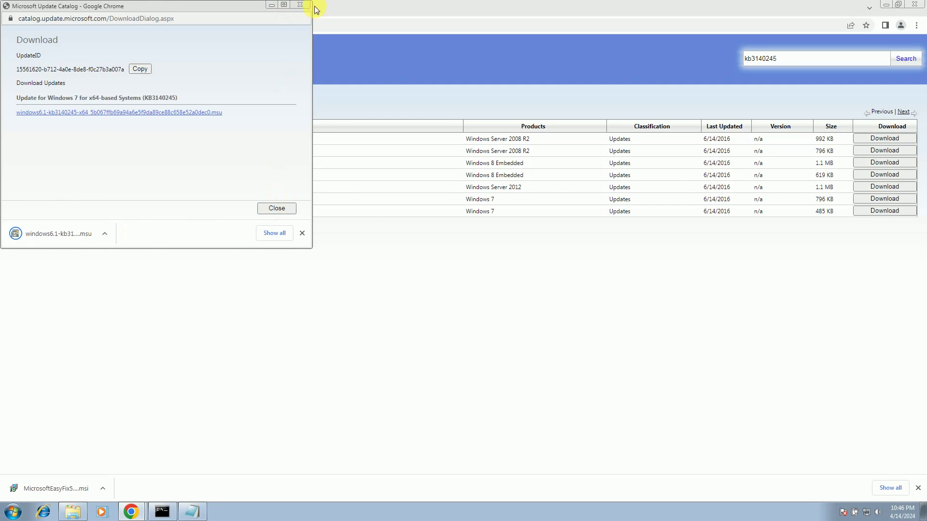
Close the download popup and Chrome, copy the generic product key from Notepad, and open System.
{"action": "left_click", "coordinate": [300, 5]}
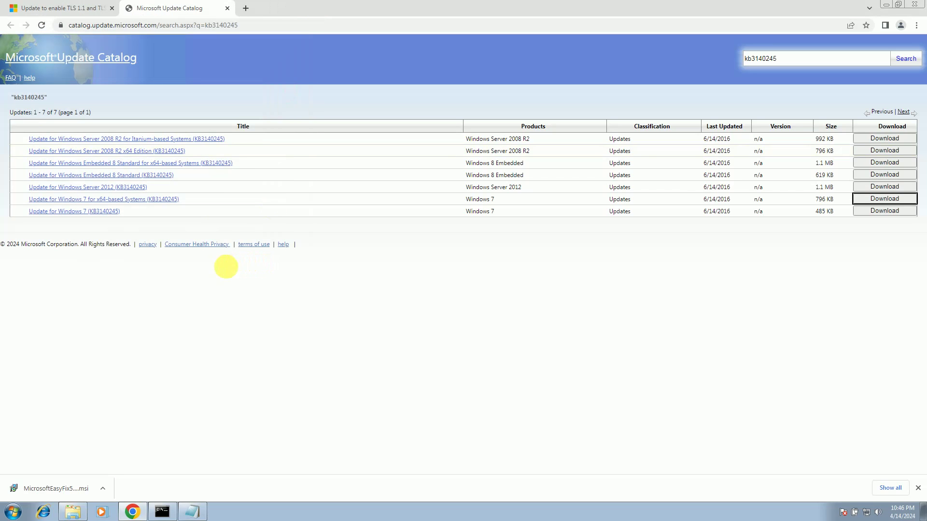
{"action": "left_click", "coordinate": [913, 4]}
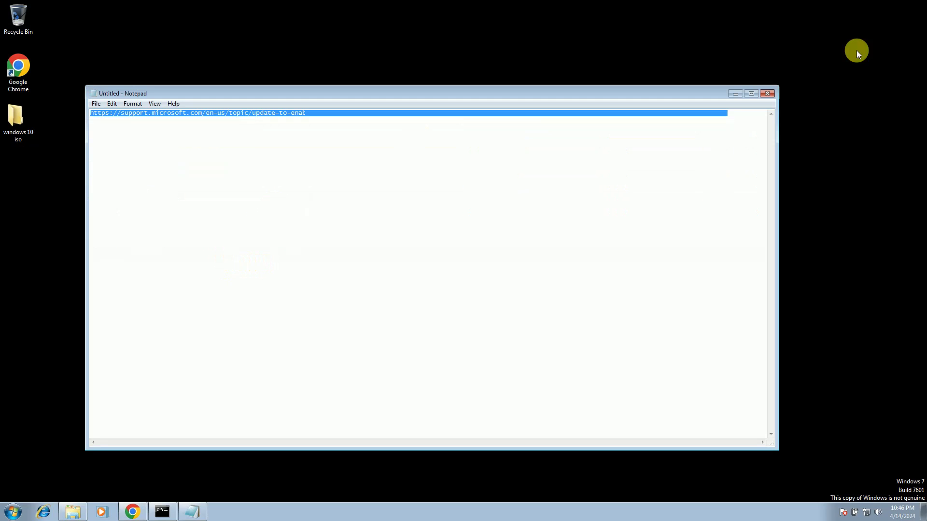
{"action": "left_click", "coordinate": [251, 135]}
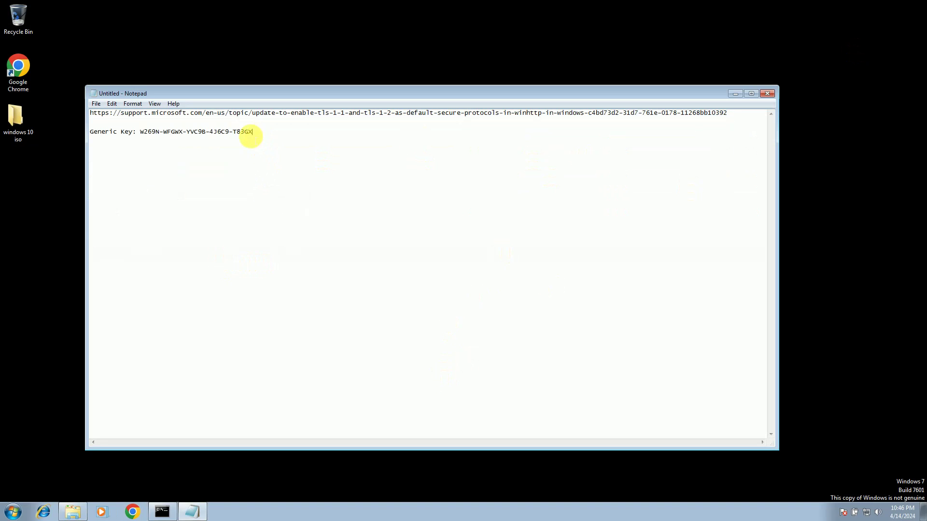
{"action": "left_click_drag", "start_coordinate": [251, 135], "coordinate": [141, 137]}
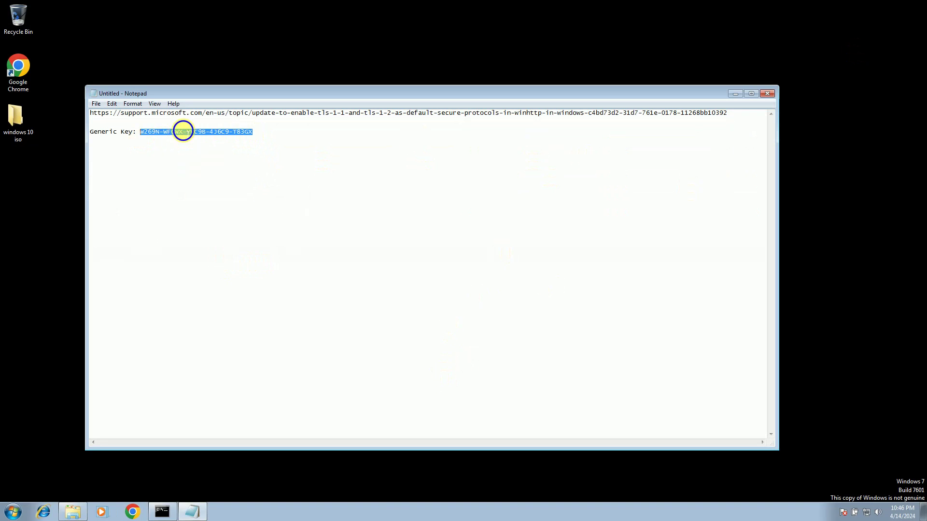
{"action": "right_click", "coordinate": [182, 131]}
{"action": "left_click", "coordinate": [199, 162]}
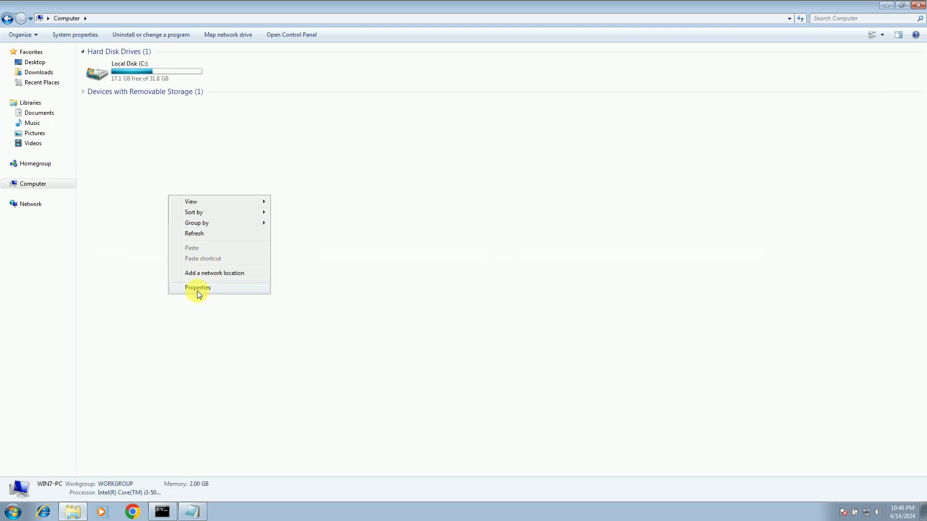
{"action": "left_click", "coordinate": [197, 291]}
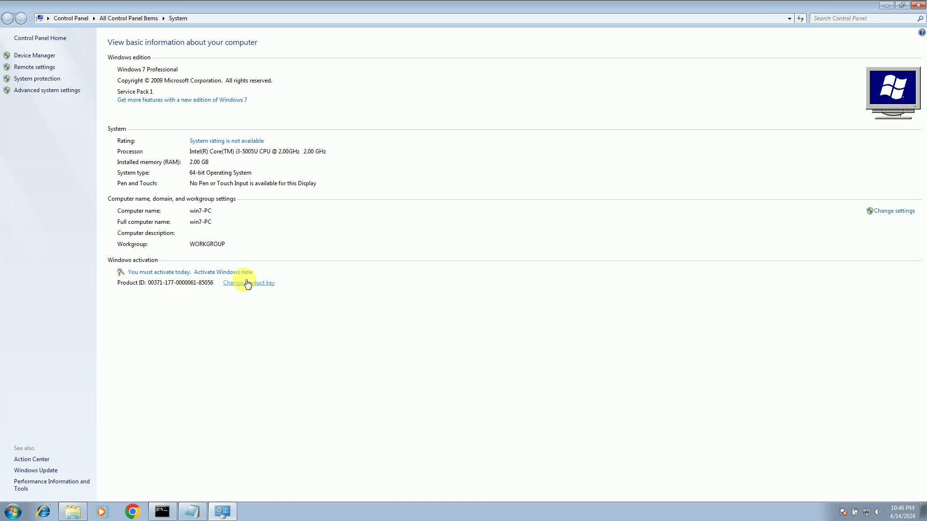
Choose Change product key and paste the copied generic key for verification.
{"action": "left_click", "coordinate": [247, 283]}
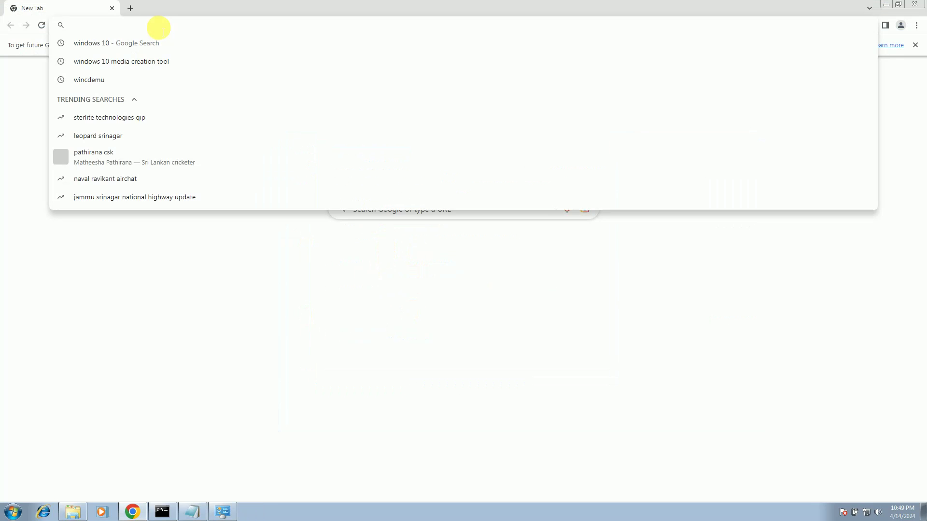
{"action": "key", "text": "ctrl+v"}
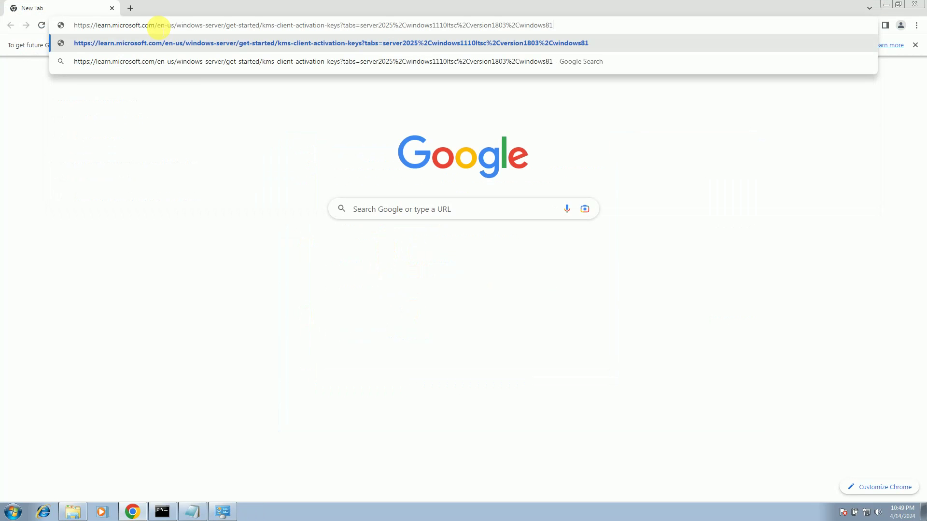
Load the KMS client activation keys article and select the Windows 10 Pro key in its table.
{"action": "key", "text": "Return"}
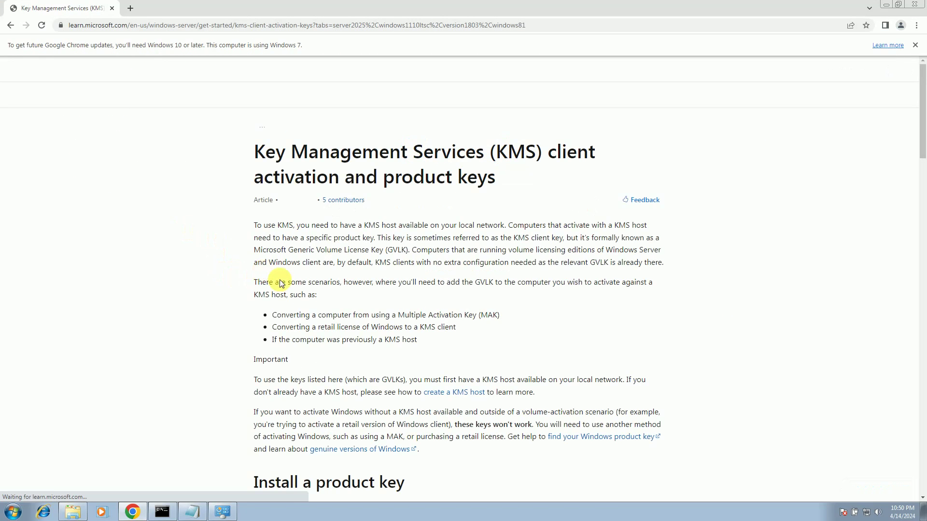
{"action": "scroll", "coordinate": [309, 294], "scroll_direction": "down", "scroll_amount": 1}
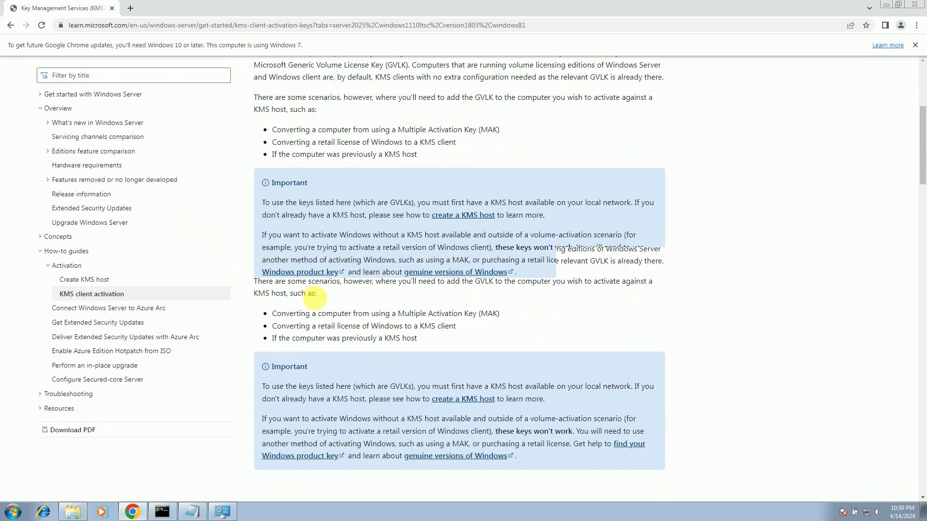
{"action": "scroll", "coordinate": [310, 297], "scroll_direction": "down", "scroll_amount": 12}
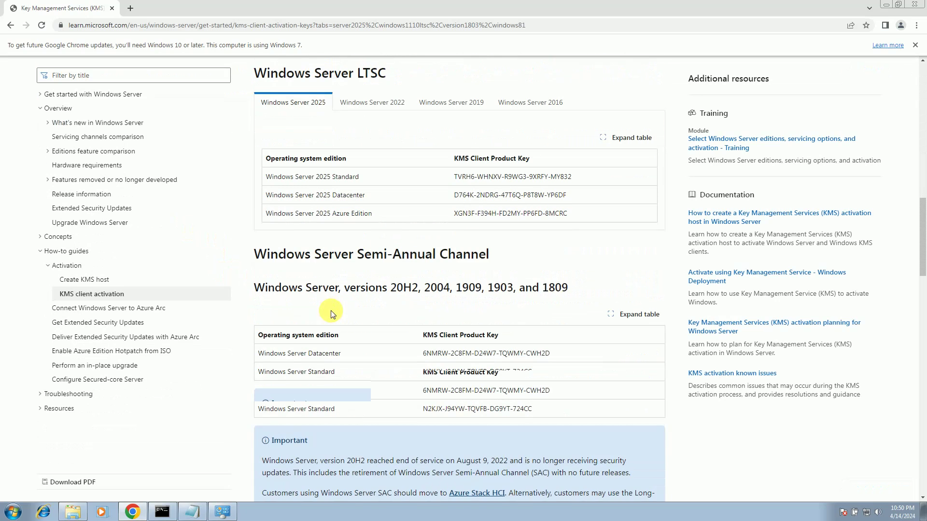
{"action": "scroll", "coordinate": [332, 313], "scroll_direction": "down", "scroll_amount": 3}
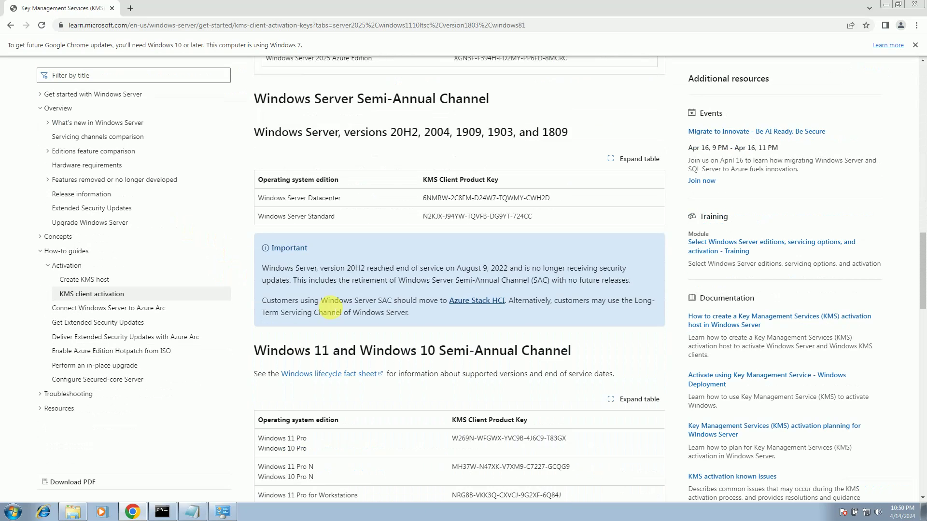
{"action": "scroll", "coordinate": [330, 307], "scroll_direction": "down", "scroll_amount": 5}
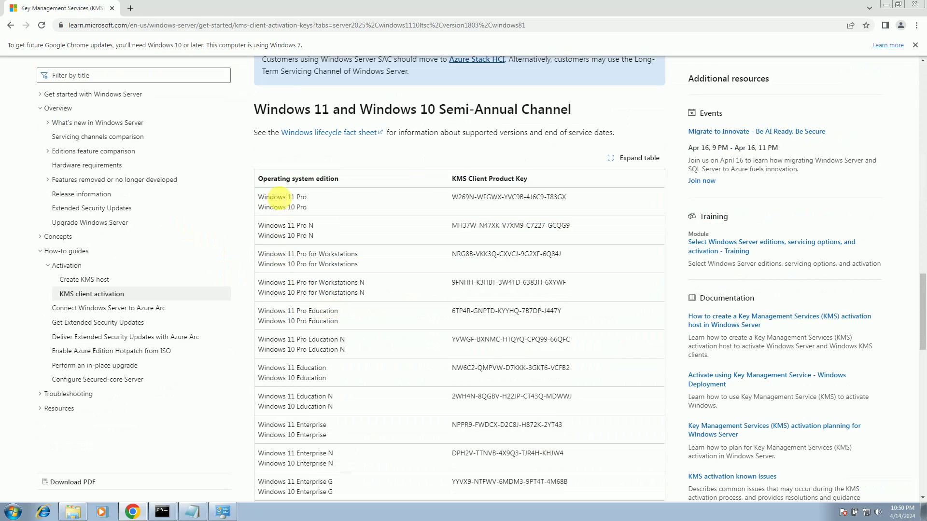
{"action": "left_click_drag", "start_coordinate": [280, 198], "coordinate": [364, 196]}
{"action": "left_click_drag", "start_coordinate": [452, 197], "coordinate": [576, 200]}
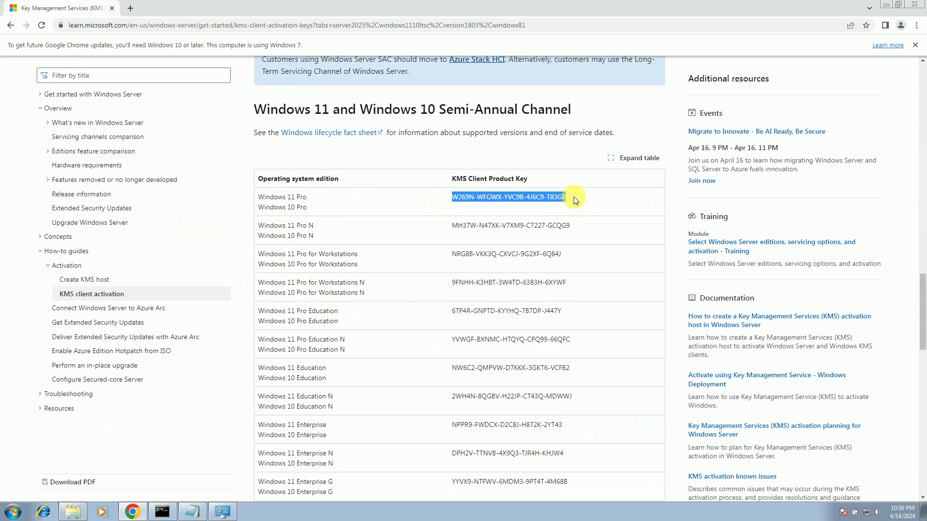
Compare the selected key with the generic key saved in Notepad, then scroll further down the article.
{"action": "left_click", "coordinate": [193, 511]}
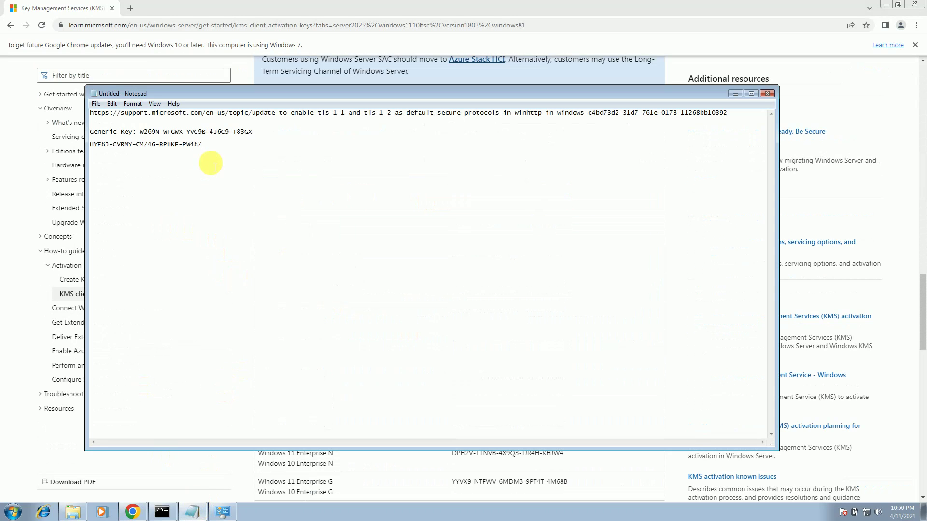
{"action": "key", "text": "alt+Tab"}
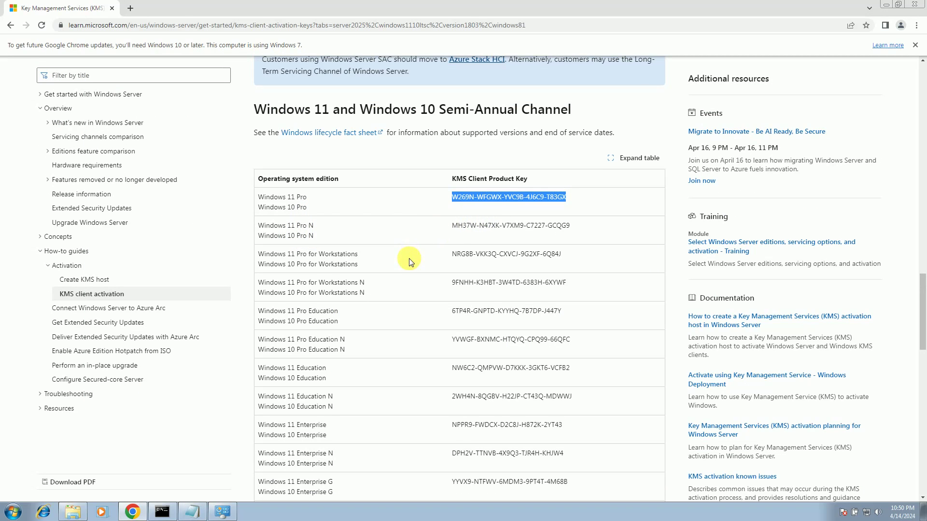
{"action": "scroll", "coordinate": [408, 261], "scroll_direction": "down", "scroll_amount": 1}
{"action": "scroll", "coordinate": [404, 264], "scroll_direction": "down", "scroll_amount": 3}
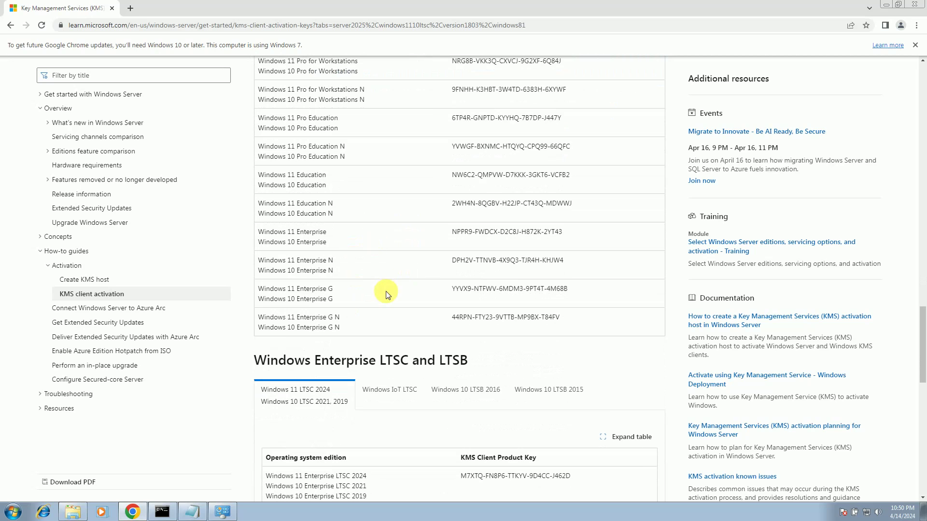
{"action": "scroll", "coordinate": [386, 290], "scroll_direction": "down", "scroll_amount": 1}
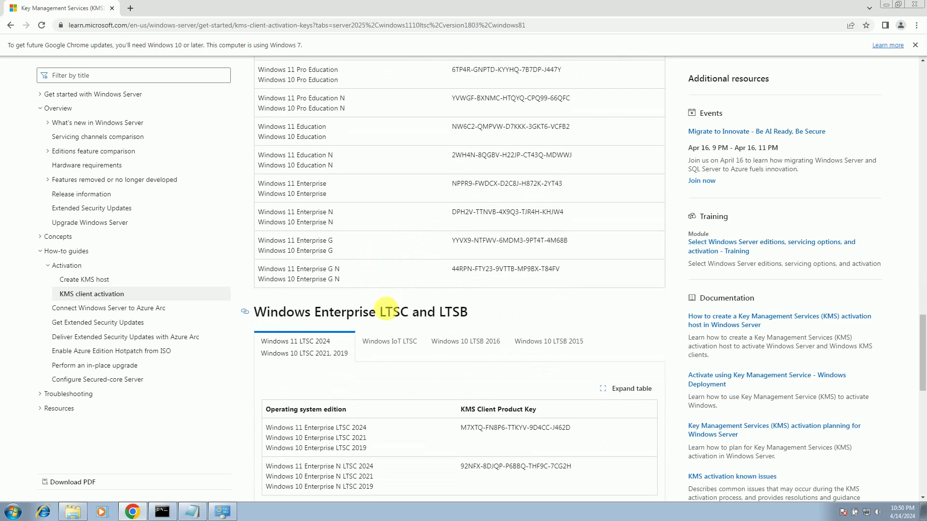
{"action": "scroll", "coordinate": [386, 305], "scroll_direction": "down", "scroll_amount": 1}
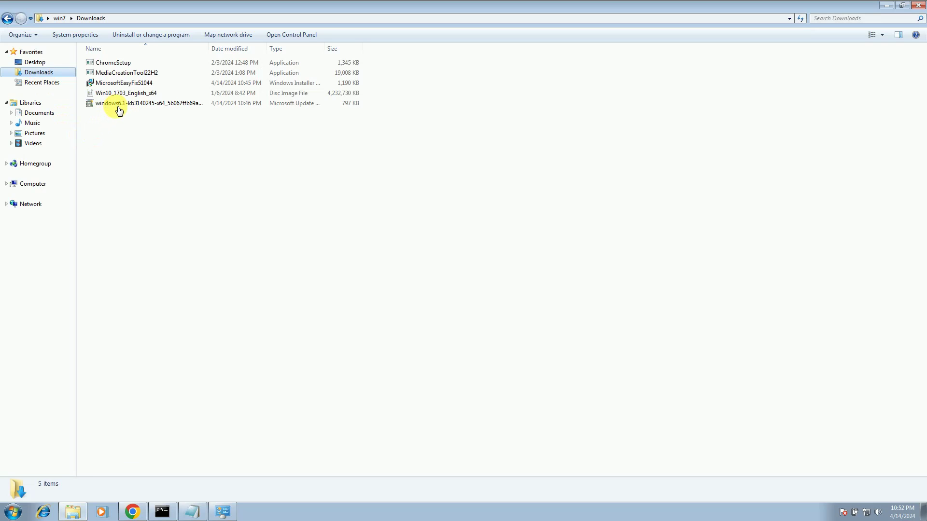
Run the windows6.1-kb3140245 update package from Downloads, then cancel its installation.
{"action": "left_click", "coordinate": [133, 106]}
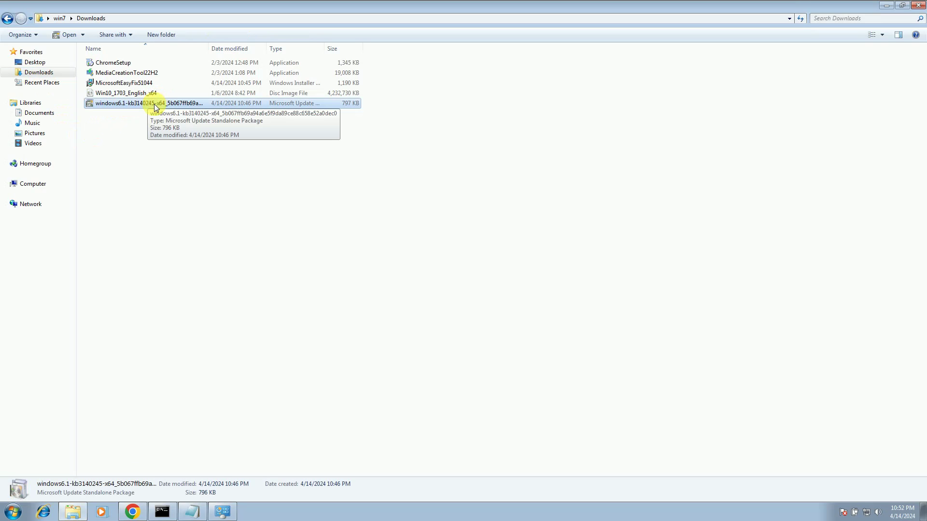
{"action": "right_click", "coordinate": [154, 103]}
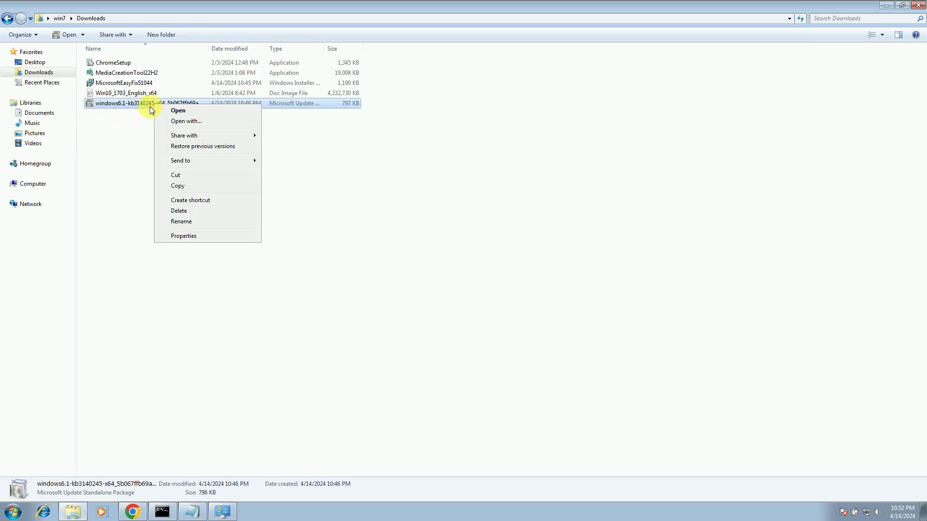
{"action": "left_click", "coordinate": [178, 114]}
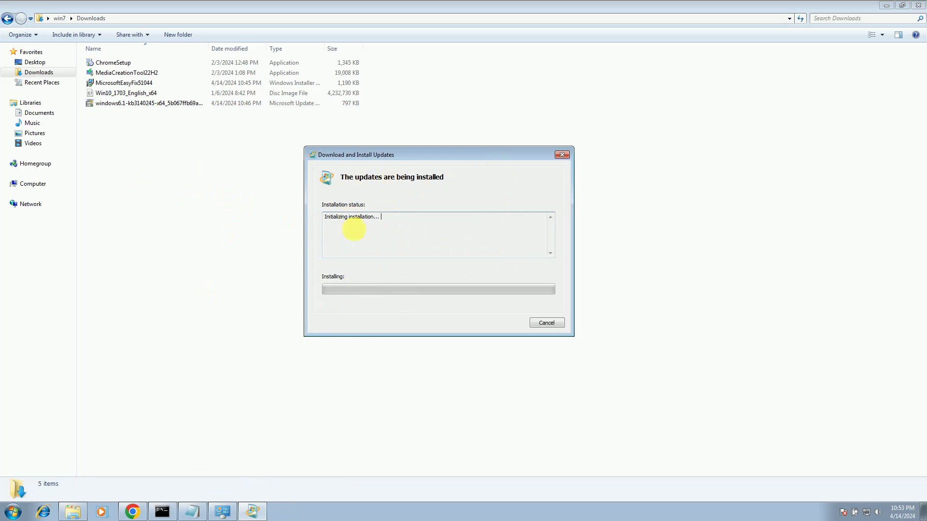
{"action": "left_click", "coordinate": [545, 325]}
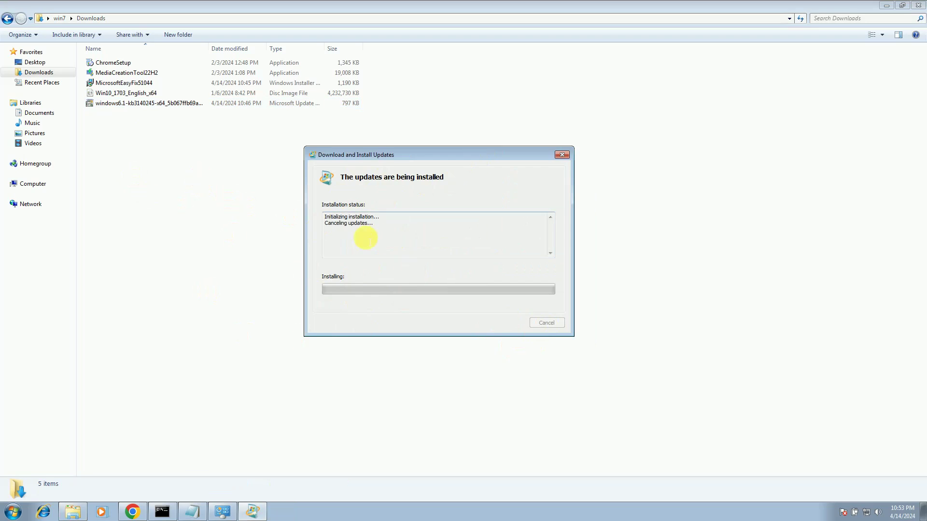
{"action": "right_click", "coordinate": [114, 84]}
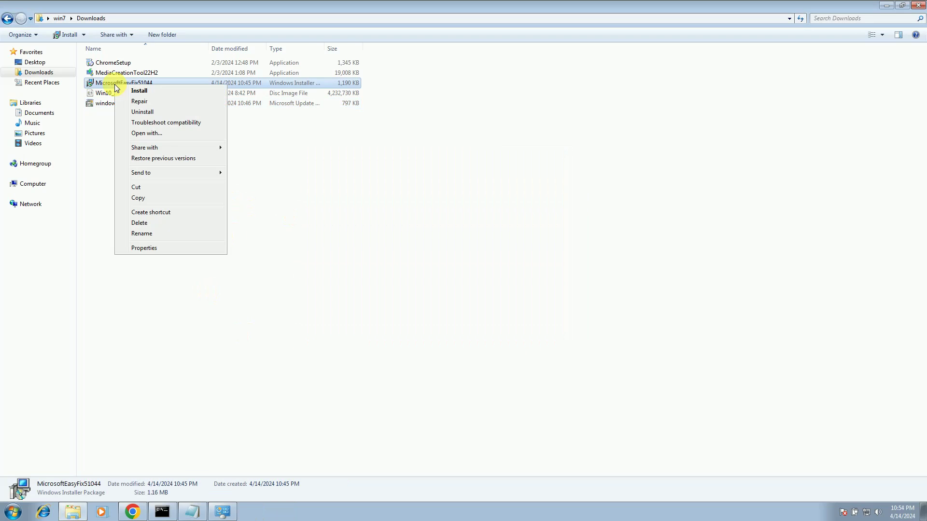
Install MicrosoftEasyFix51044, agreeing to its license and approving UAC, and close it at All done.
{"action": "left_click", "coordinate": [141, 92]}
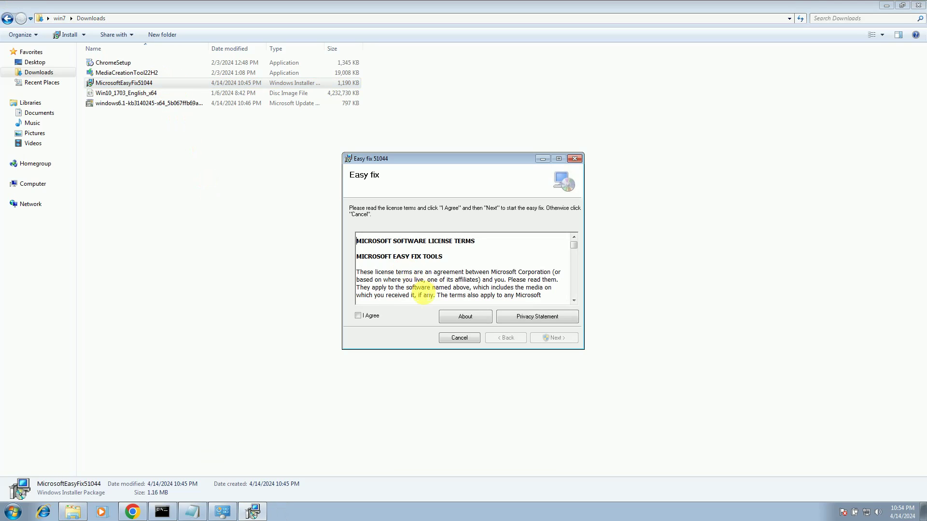
{"action": "left_click", "coordinate": [358, 316]}
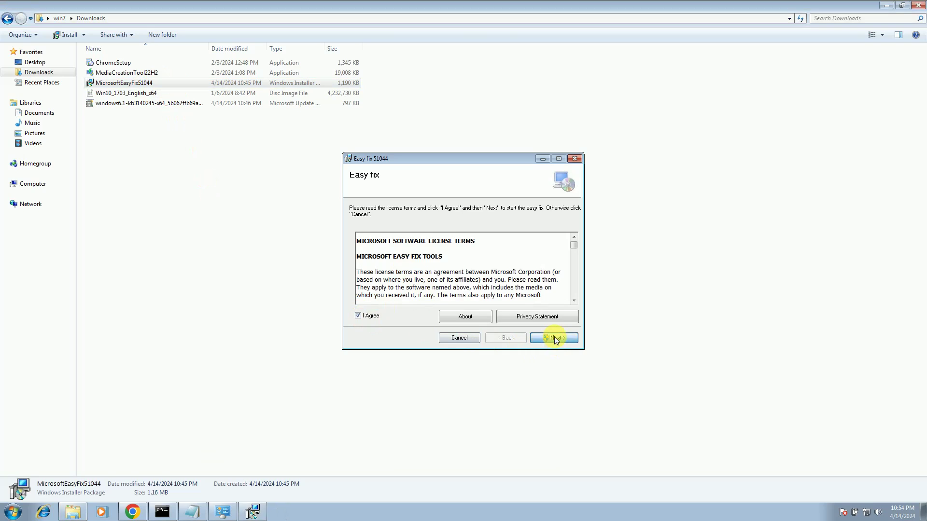
{"action": "left_click", "coordinate": [554, 337]}
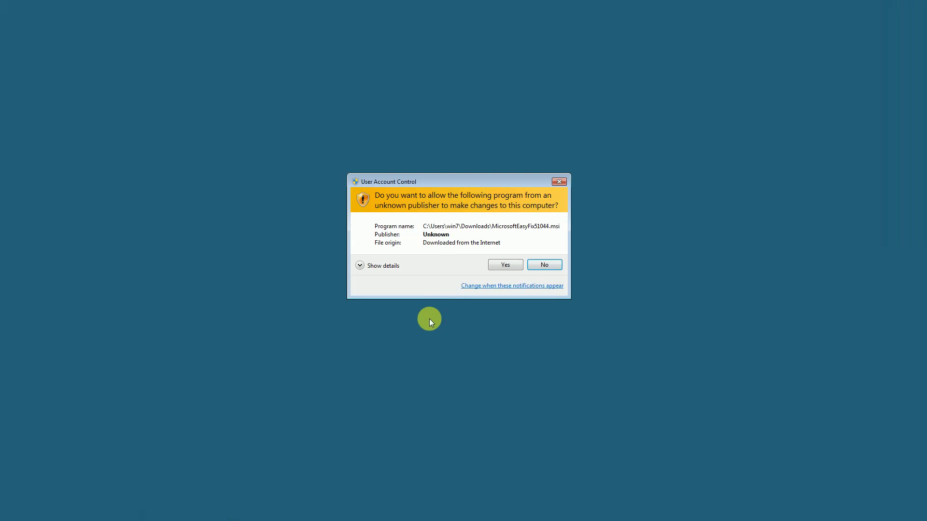
{"action": "left_click", "coordinate": [503, 264]}
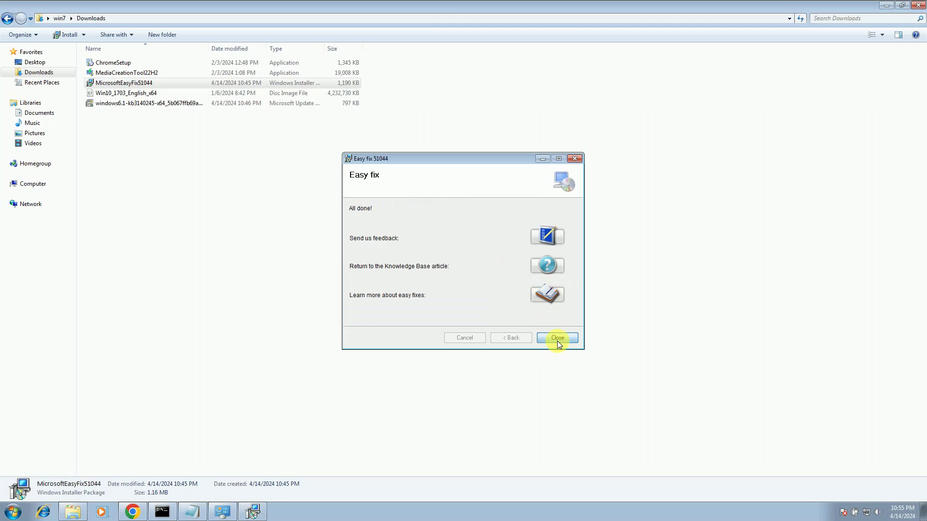
{"action": "left_click", "coordinate": [557, 338]}
Run MediaCreationTool22H2 as administrator and approve the UAC prompt.
{"action": "left_click", "coordinate": [120, 75]}
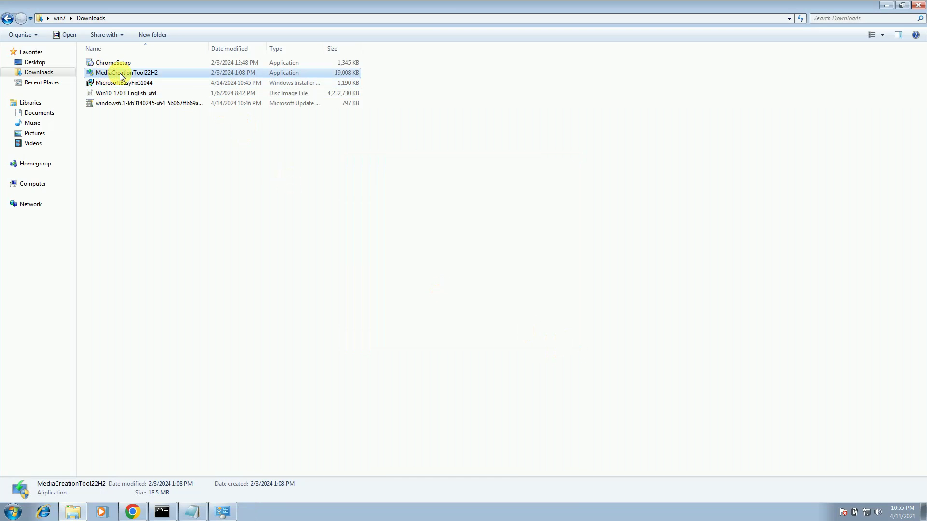
{"action": "right_click", "coordinate": [118, 74]}
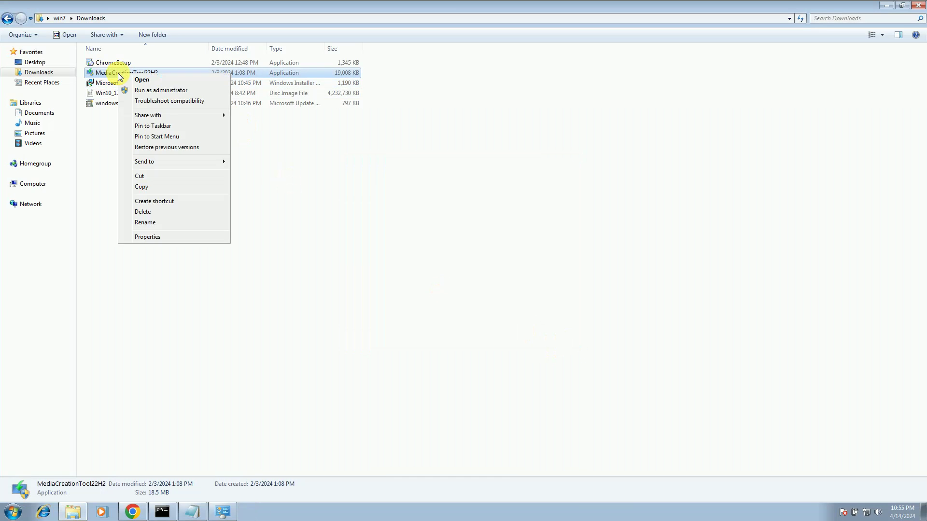
{"action": "left_click", "coordinate": [157, 91]}
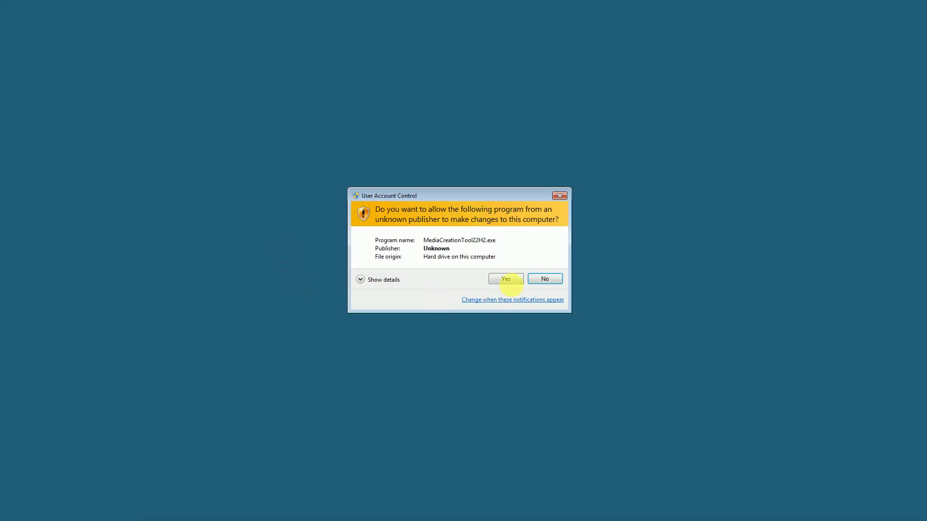
{"action": "left_click", "coordinate": [506, 280]}
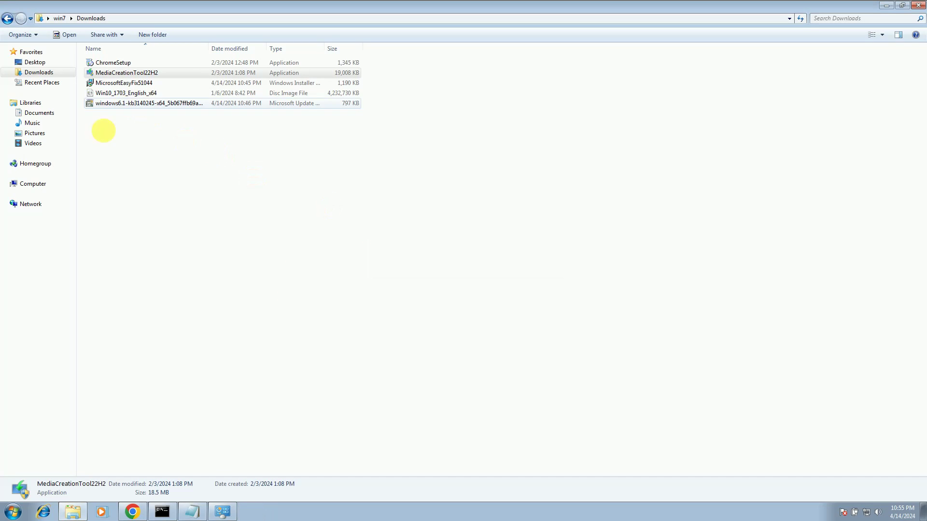
Select the MicrosoftEasyFix51044 and kb3140245 files in Downloads while the tool starts.
{"action": "left_click", "coordinate": [115, 83]}
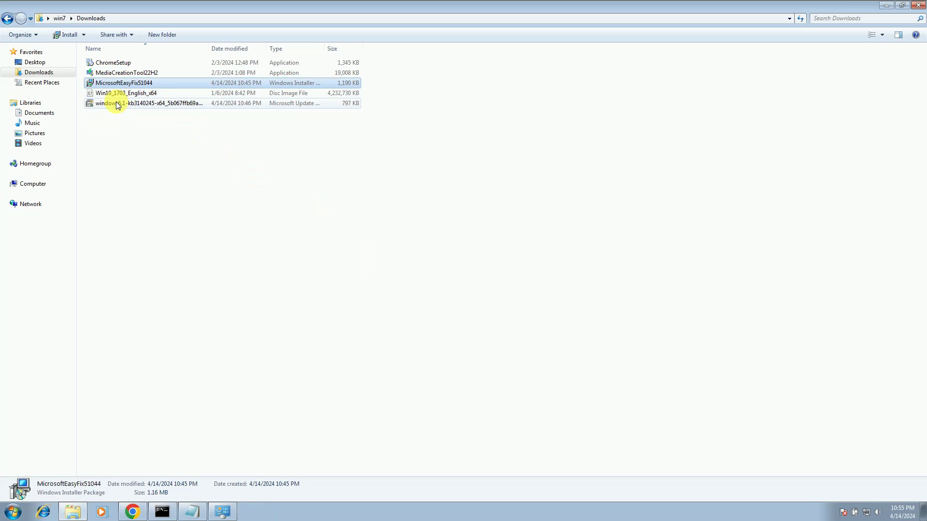
{"action": "left_click", "coordinate": [118, 104]}
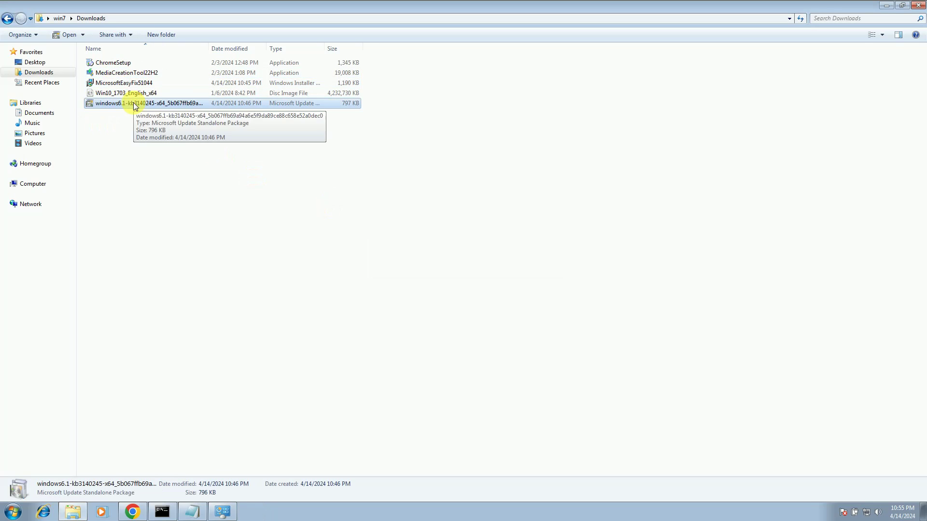
{"action": "left_click", "coordinate": [132, 83]}
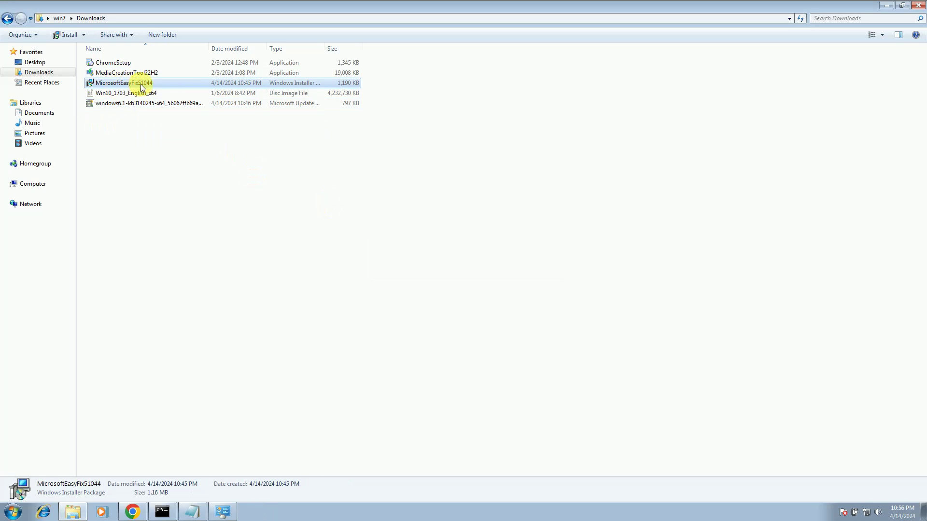
{"action": "mouse_move", "coordinate": [136, 85]}
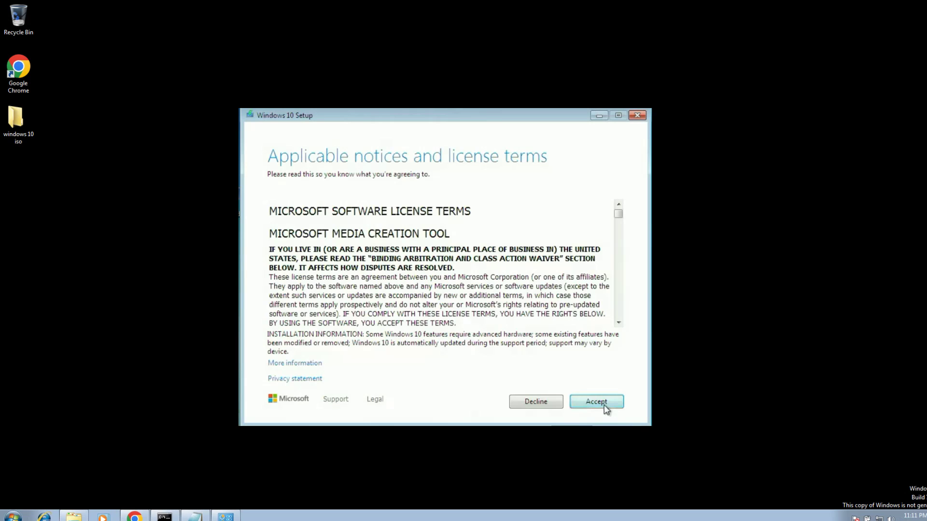
Accept the Windows 10 Setup license terms.
{"action": "left_click", "coordinate": [596, 402]}
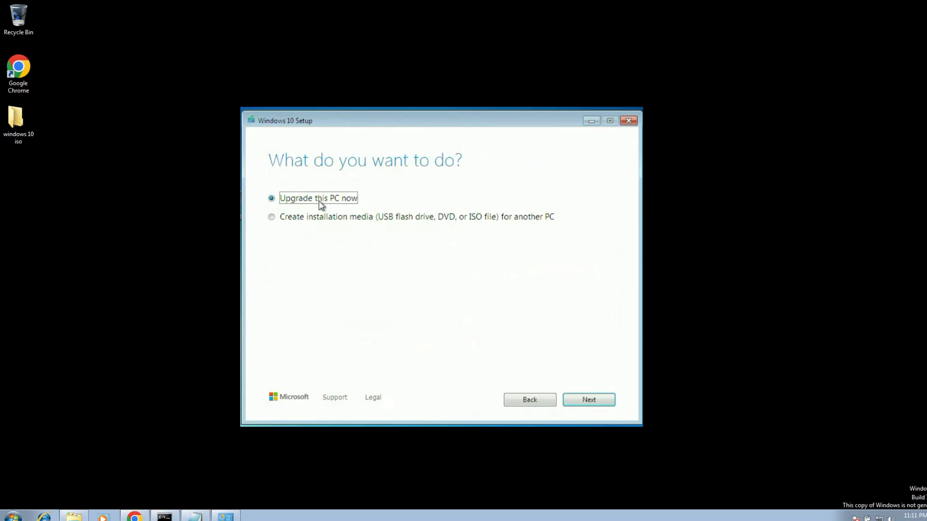